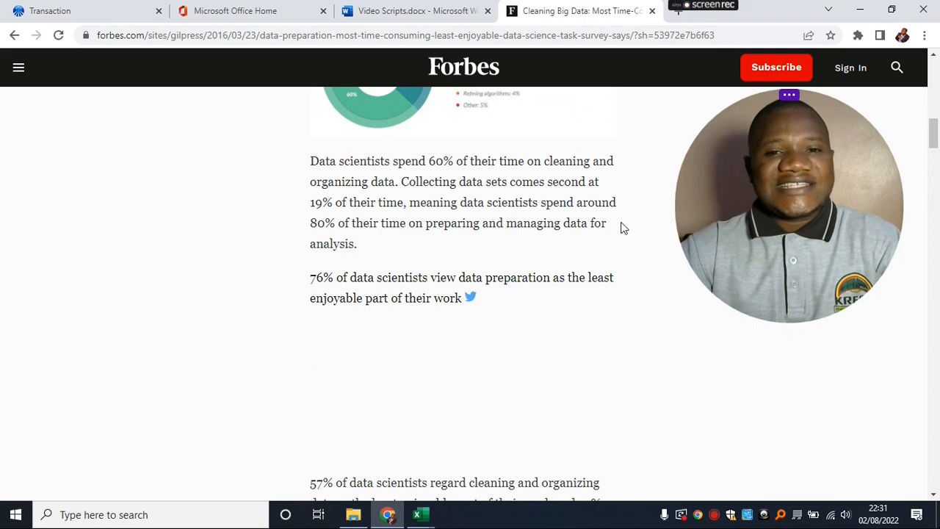
Read the Forbes article's survey findings and commentary on how data scientists experience data preparation and cleaning.
scroll(620, 228, down, 3)
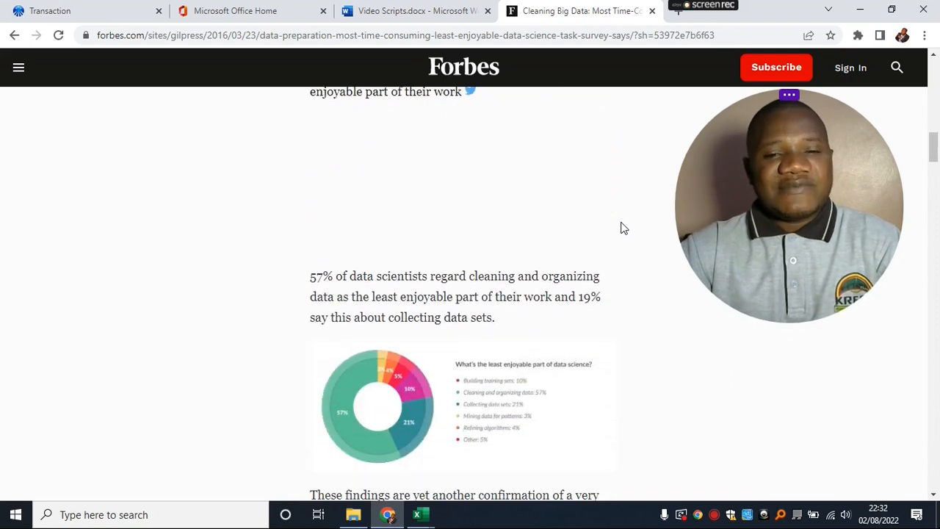
scroll(620, 227, down, 3)
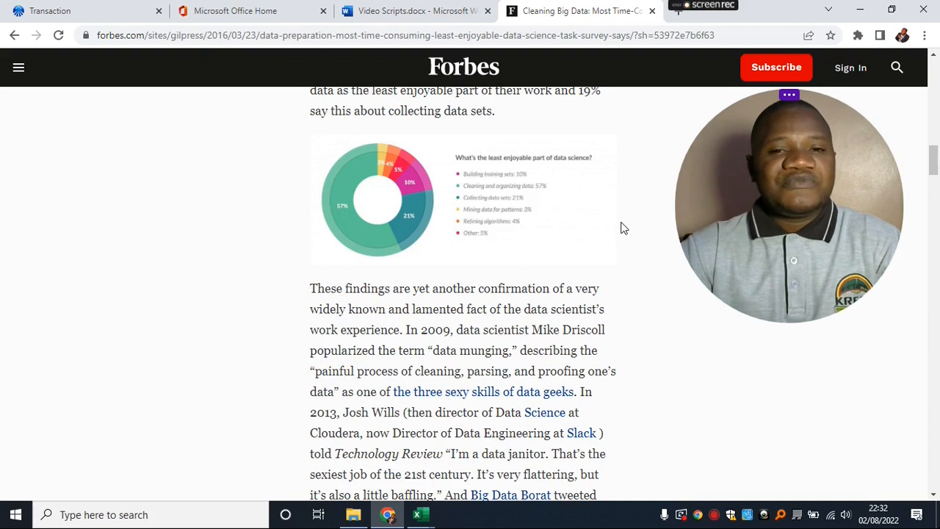
scroll(621, 227, down, 3)
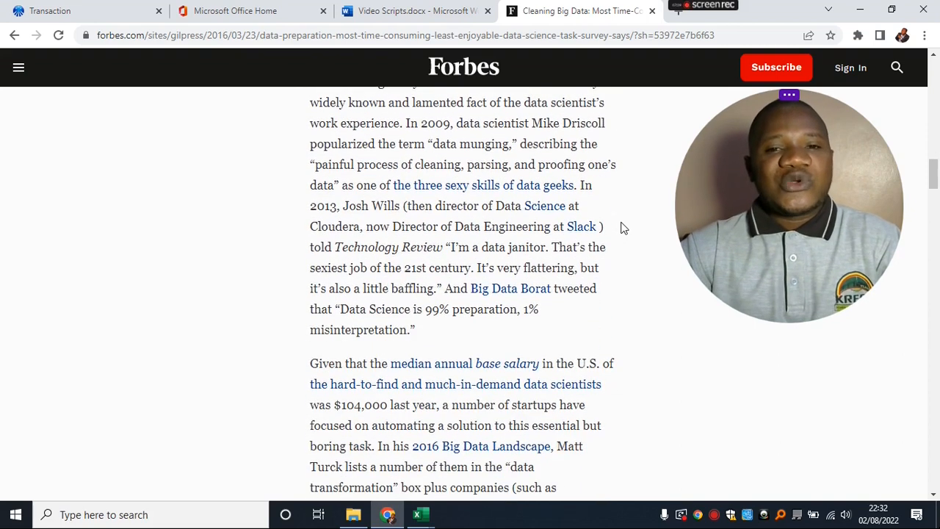
scroll(620, 228, down, 2)
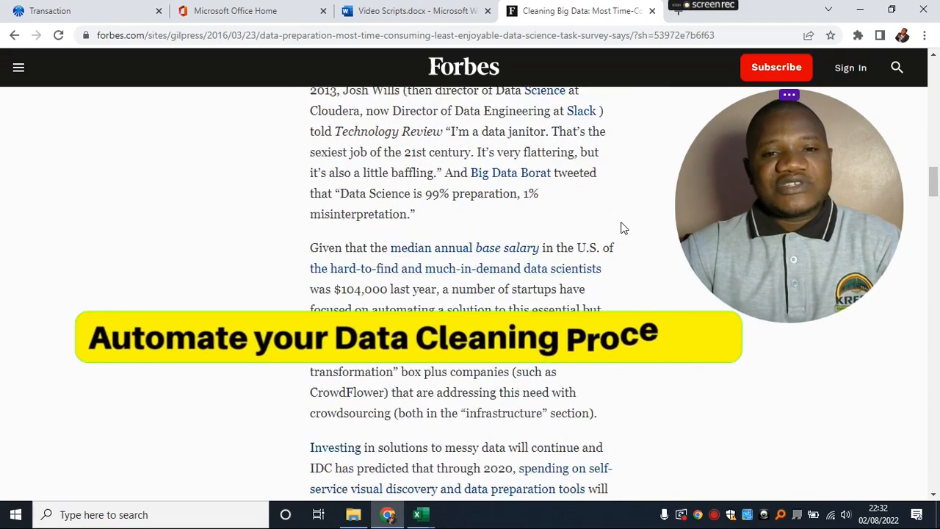
scroll(620, 228, down, 4)
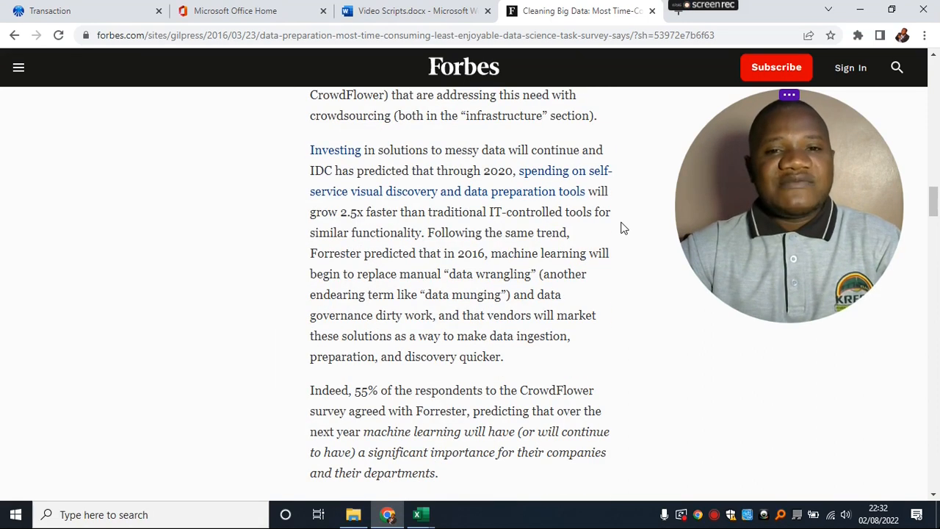
scroll(620, 227, up, 5)
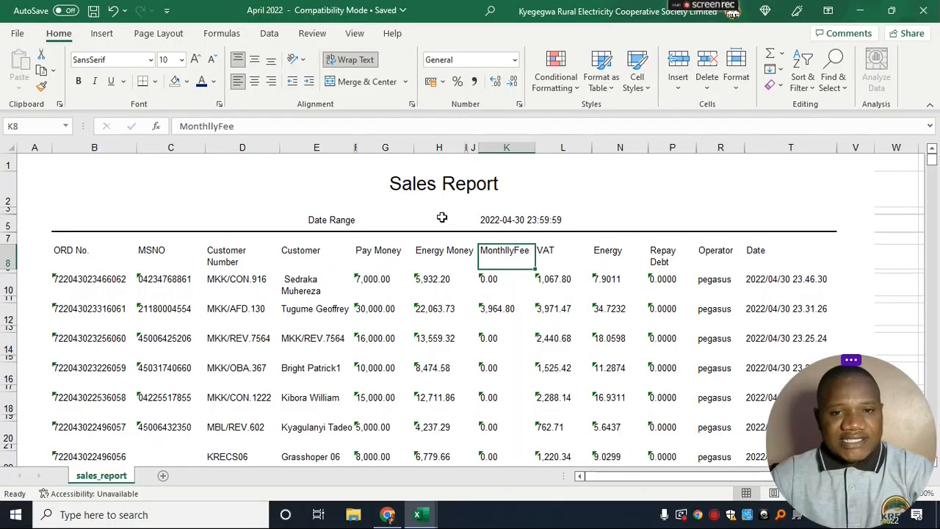
Examine the April 2022 sales report from its title through the header and transaction rows for areas that need cleaning.
click(363, 249)
drag(50, 172, 387, 301)
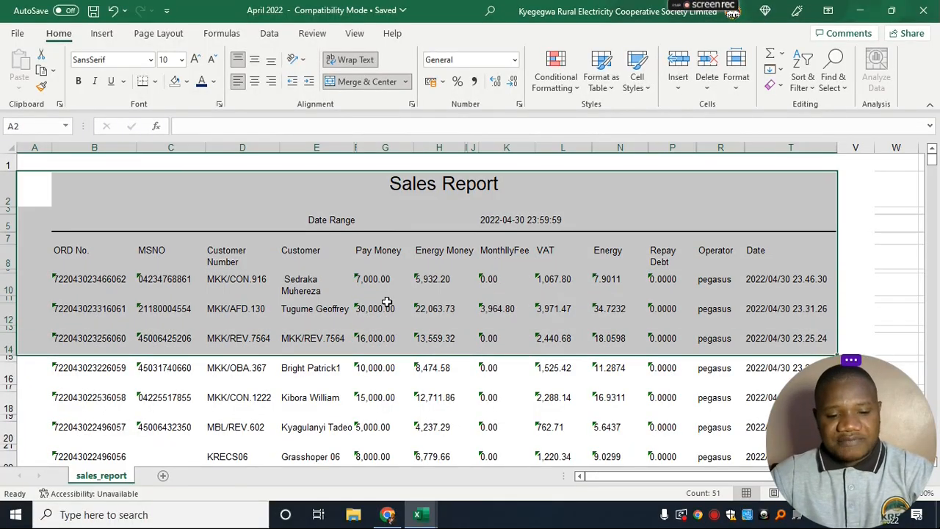
click(387, 301)
drag(58, 171, 389, 440)
click(342, 296)
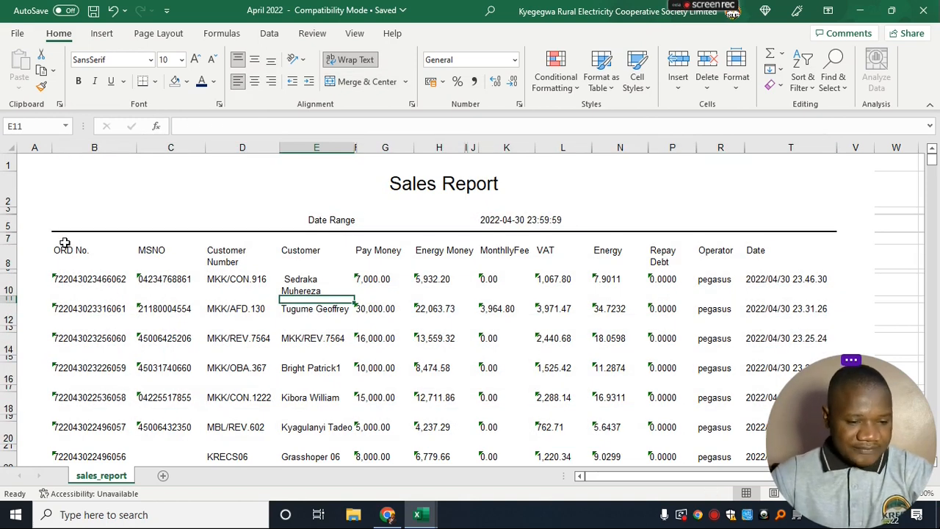
click(510, 342)
click(410, 304)
drag(72, 207, 522, 443)
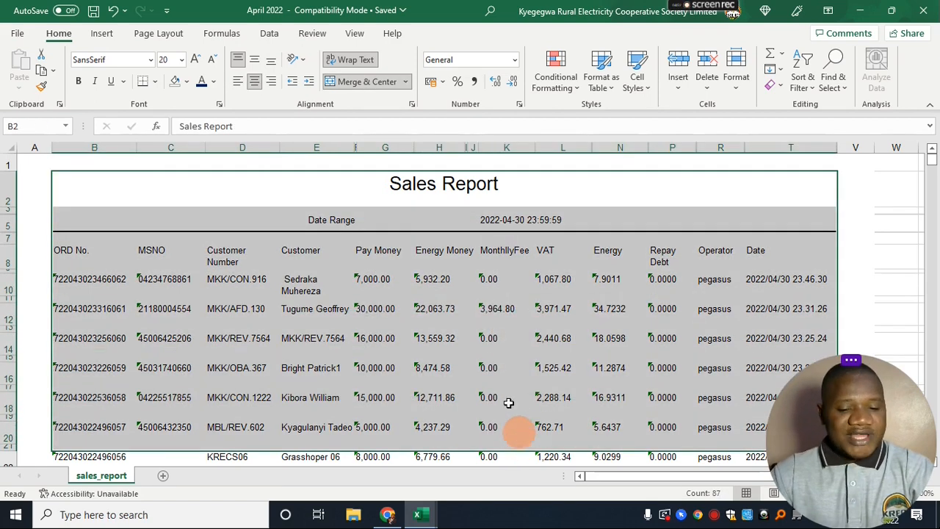
click(371, 277)
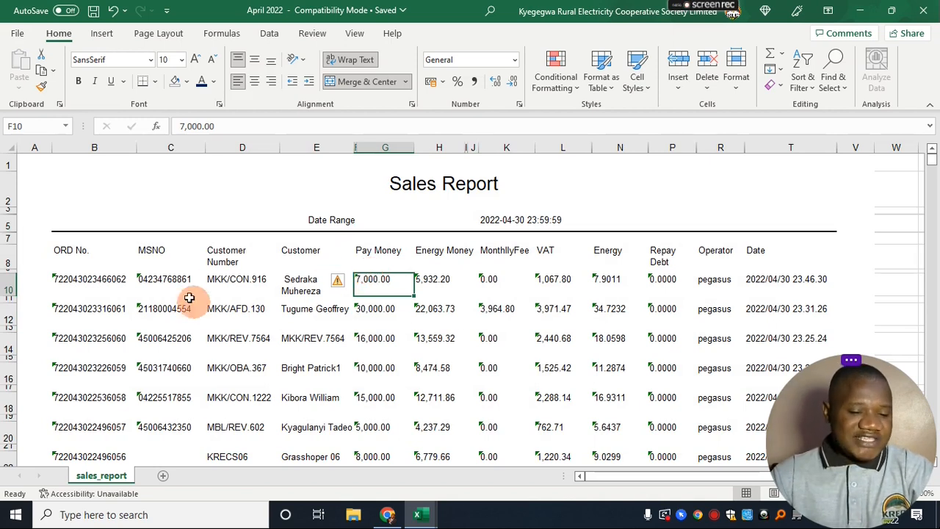
click(223, 278)
drag(46, 237, 675, 420)
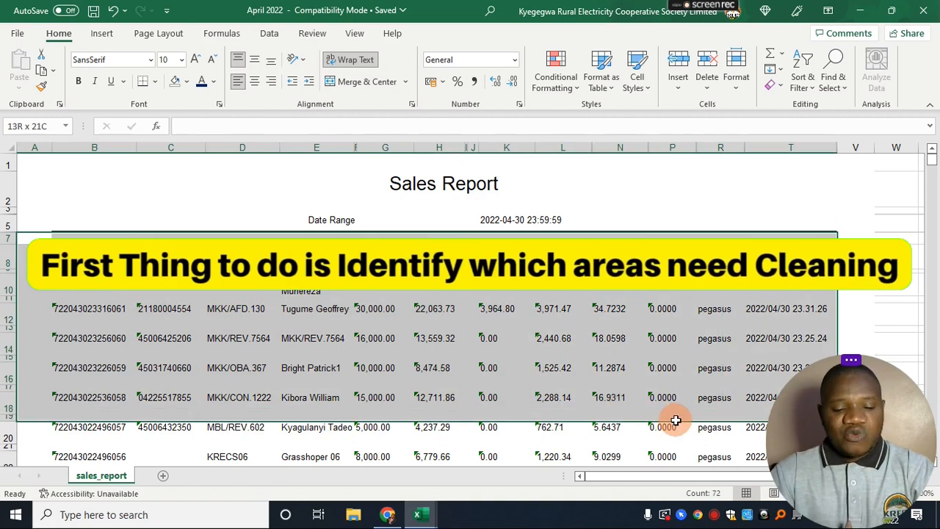
click(609, 337)
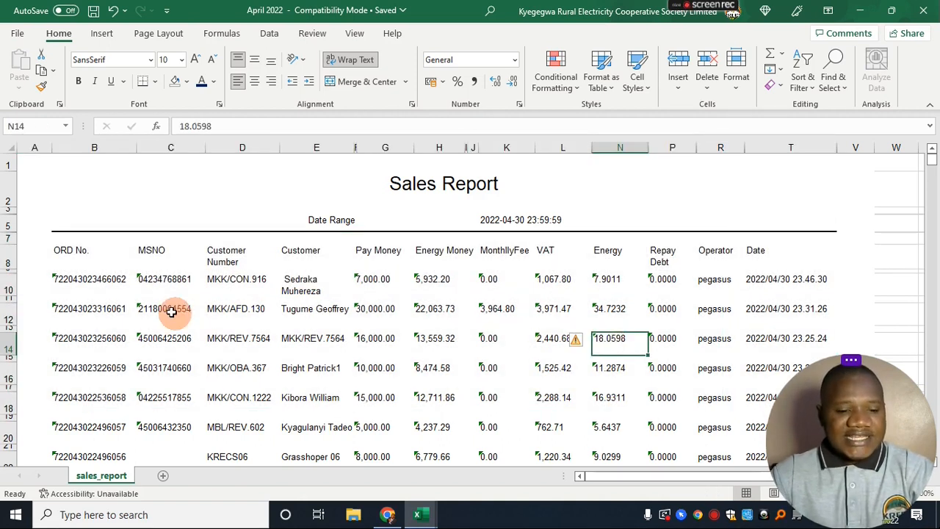
Inspect the Customer Number, Customer, Pay Money and Energy Money columns and the narrow rows between the records.
click(212, 282)
drag(218, 253, 389, 285)
click(434, 279)
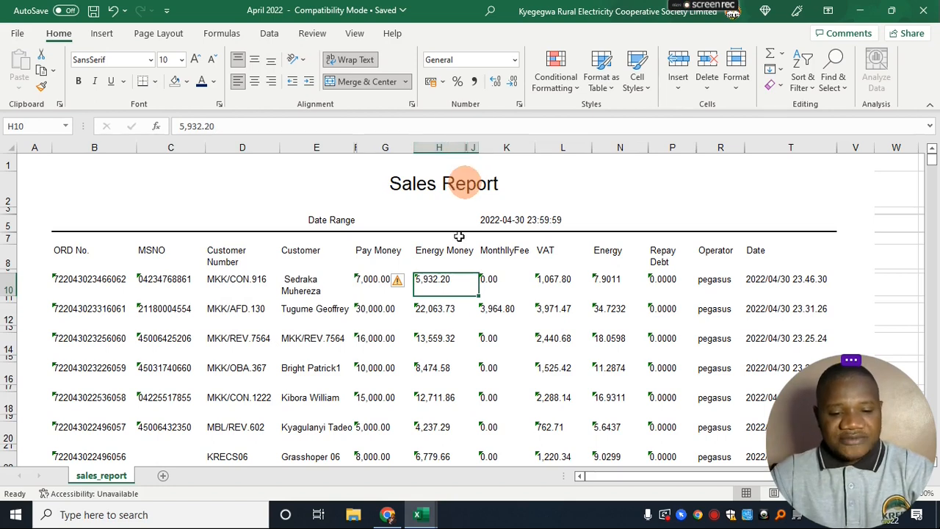
click(439, 311)
click(354, 301)
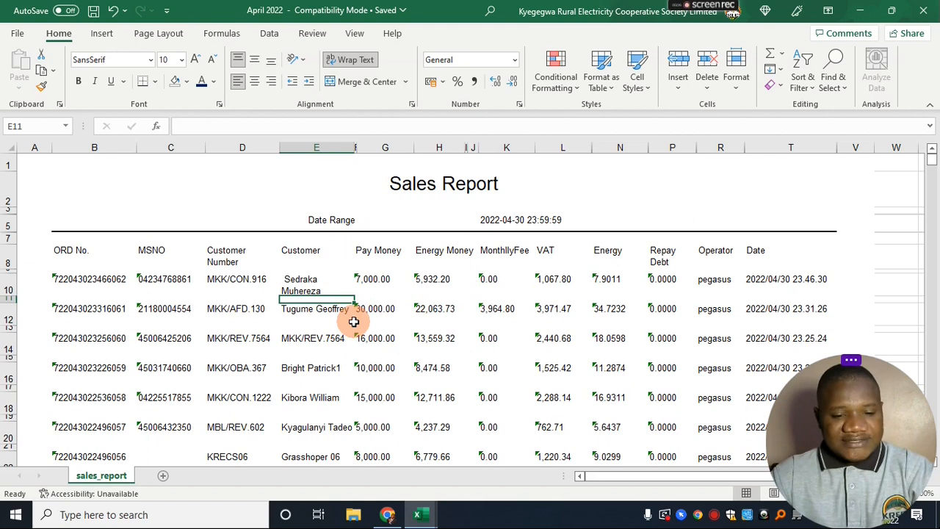
click(441, 356)
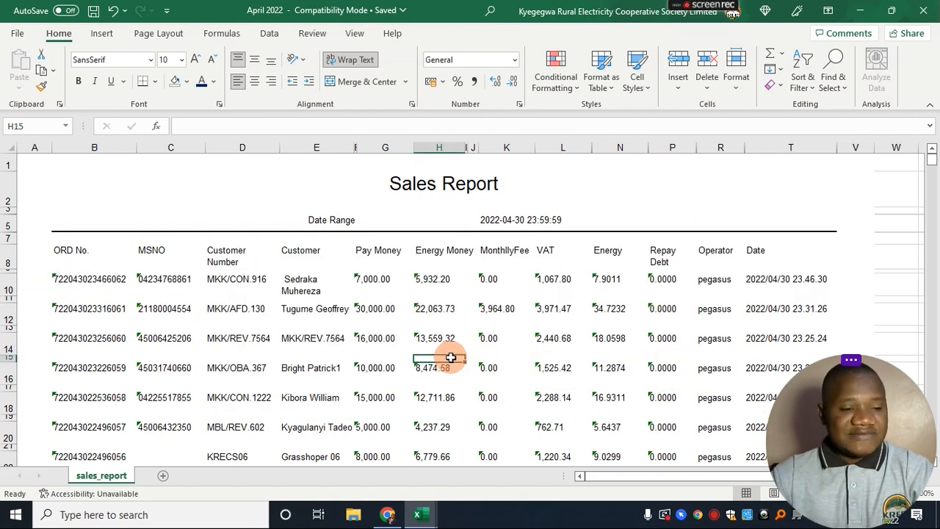
Check the whole sales report sheet for blank rows and columns, including column A and rows 11 and 13.
click(11, 147)
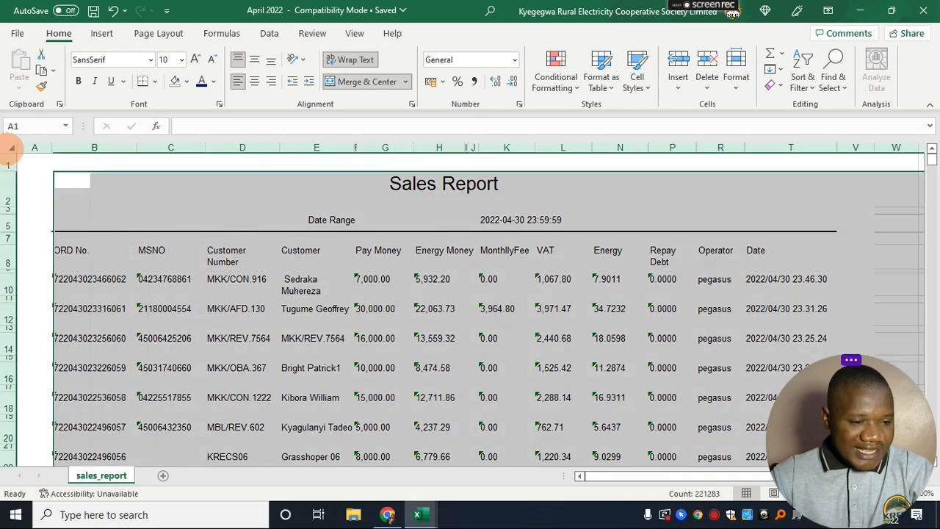
click(7, 298)
click(7, 281)
click(254, 353)
click(248, 311)
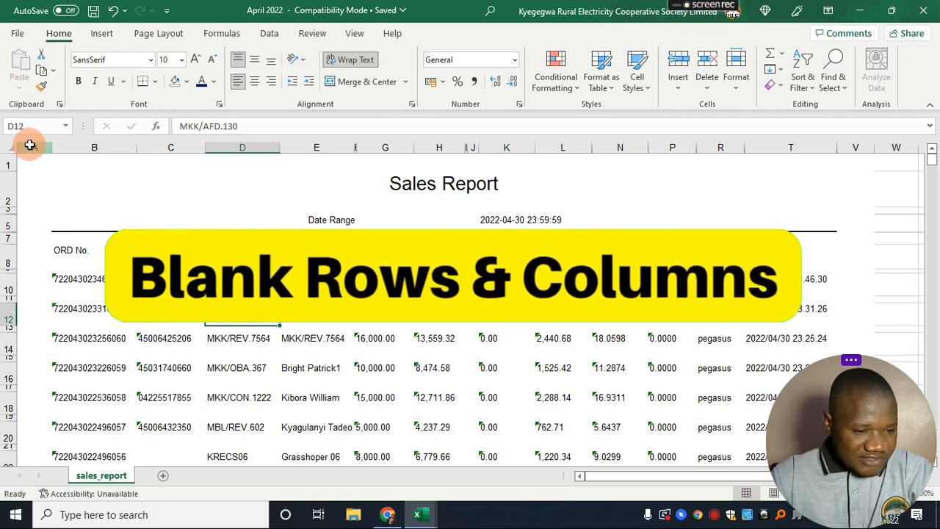
click(29, 142)
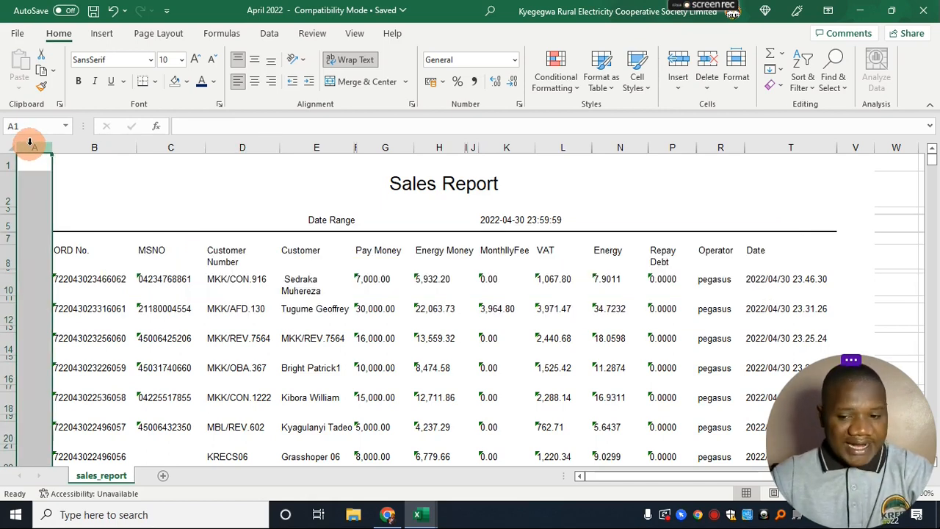
click(8, 298)
click(8, 328)
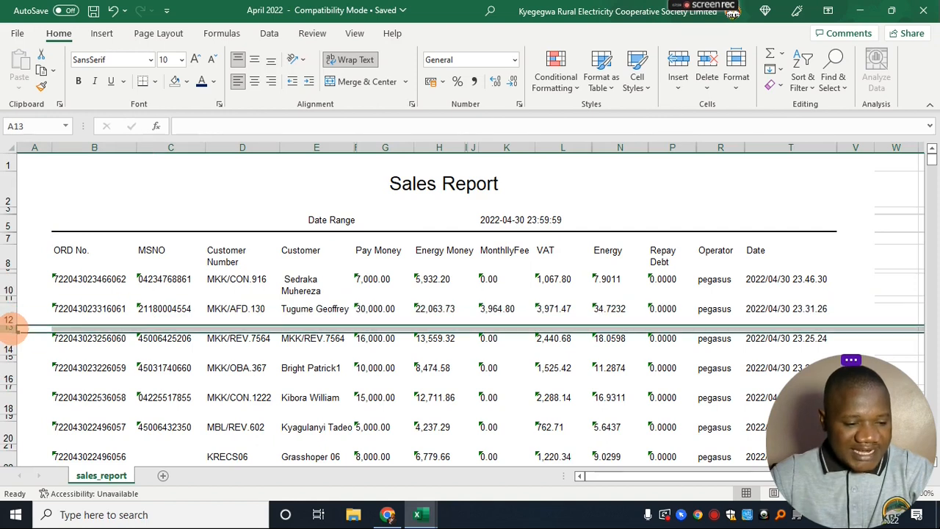
click(690, 309)
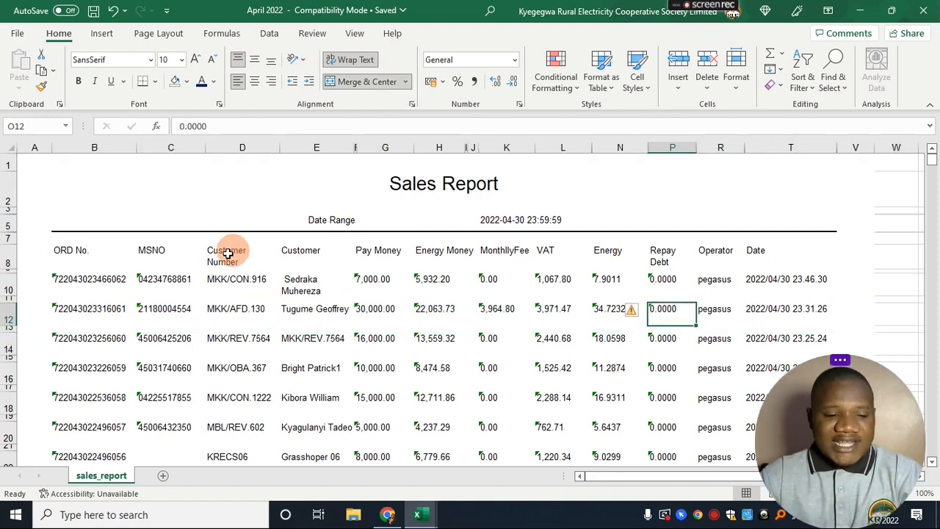
Inspect the ORD No. entries, the Date column and the Energy cells of the sales report.
drag(73, 279, 75, 339)
click(56, 279)
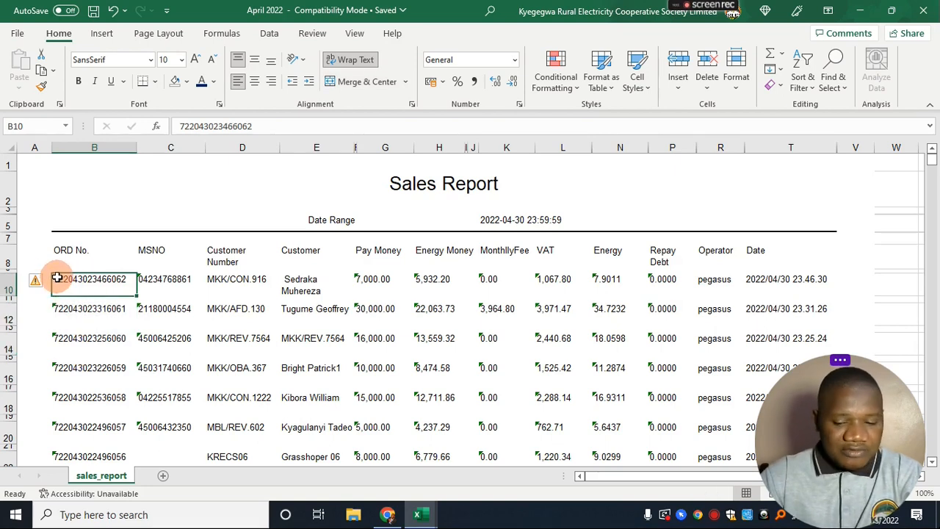
click(317, 339)
click(687, 315)
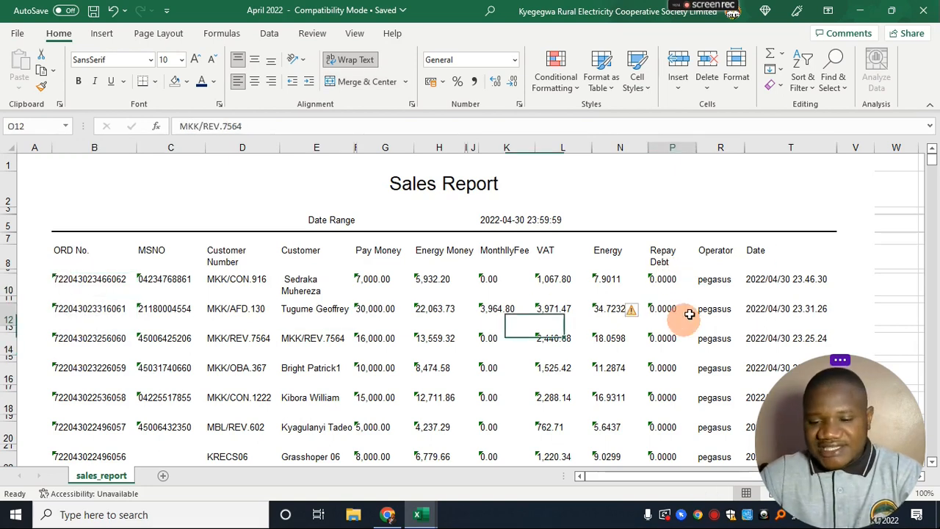
click(780, 148)
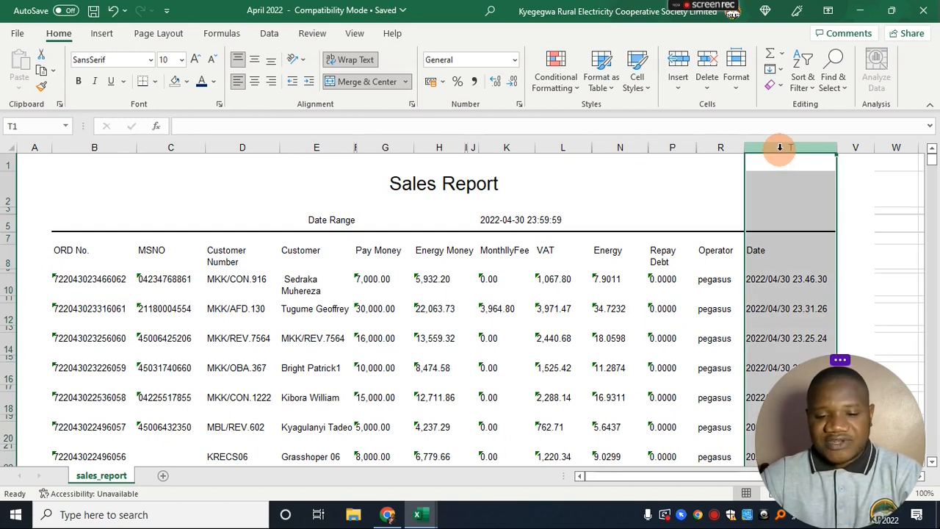
click(536, 331)
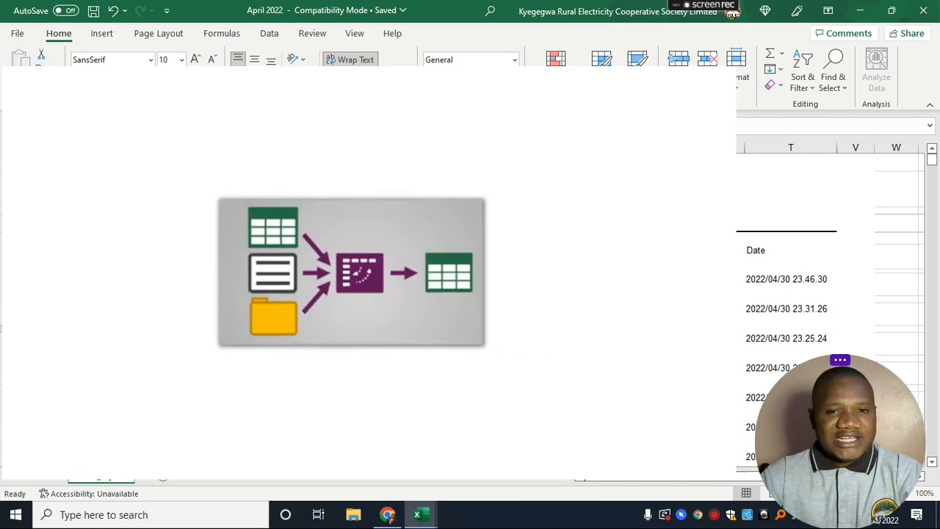
click(497, 279)
click(622, 282)
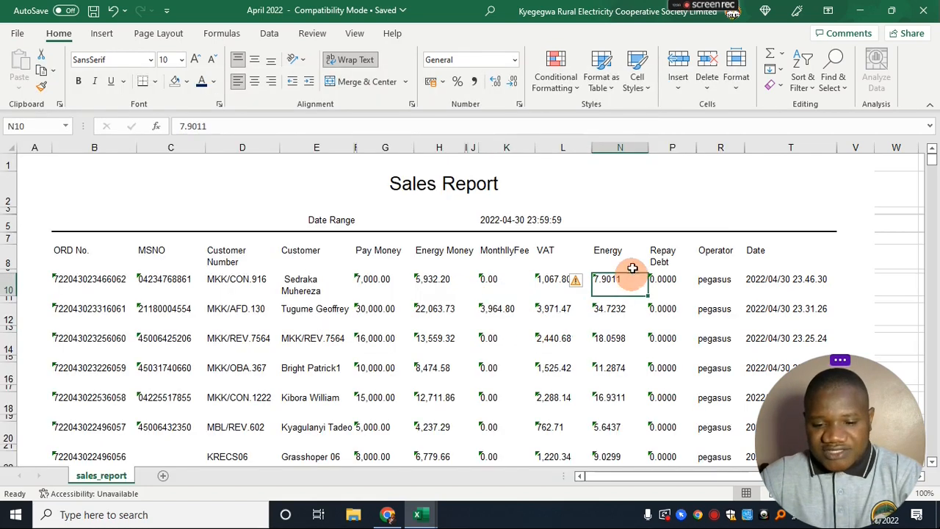
Leave the April 2022 workbook and look through the monthly workbooks in the Transactions folder.
click(923, 11)
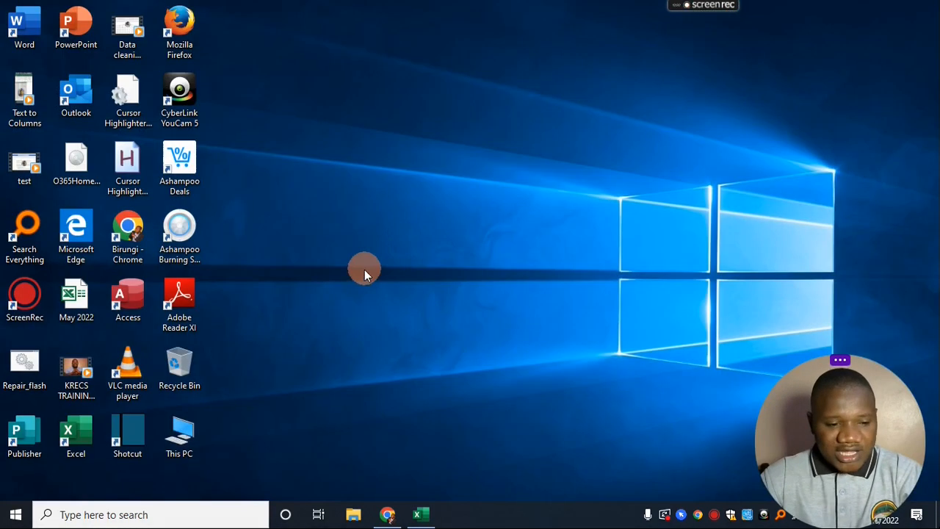
click(353, 514)
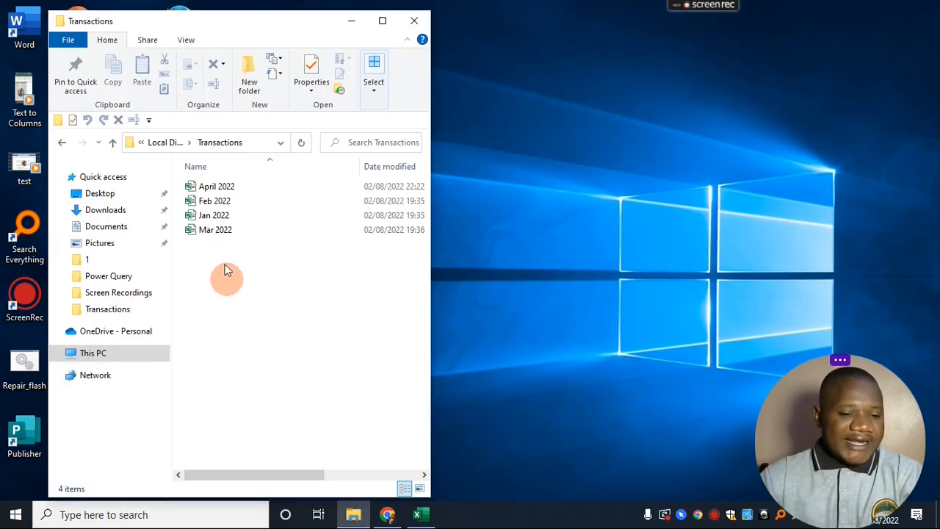
click(220, 230)
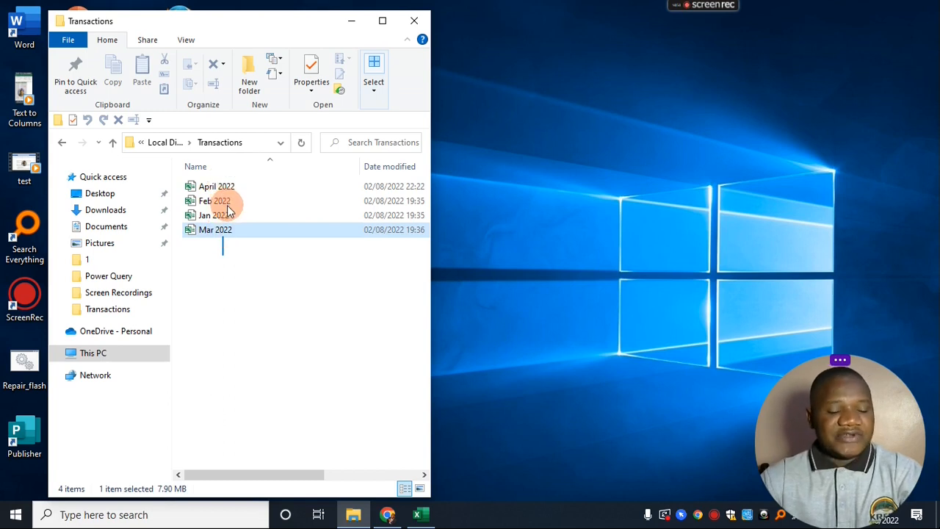
shift+click(227, 207)
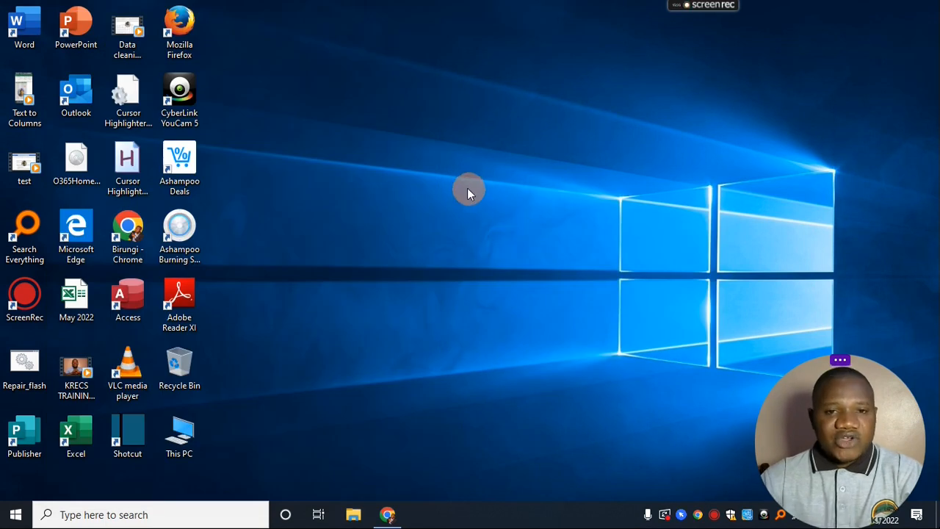
Refresh the desktop and start Excel with a new blank workbook.
right_click(467, 188)
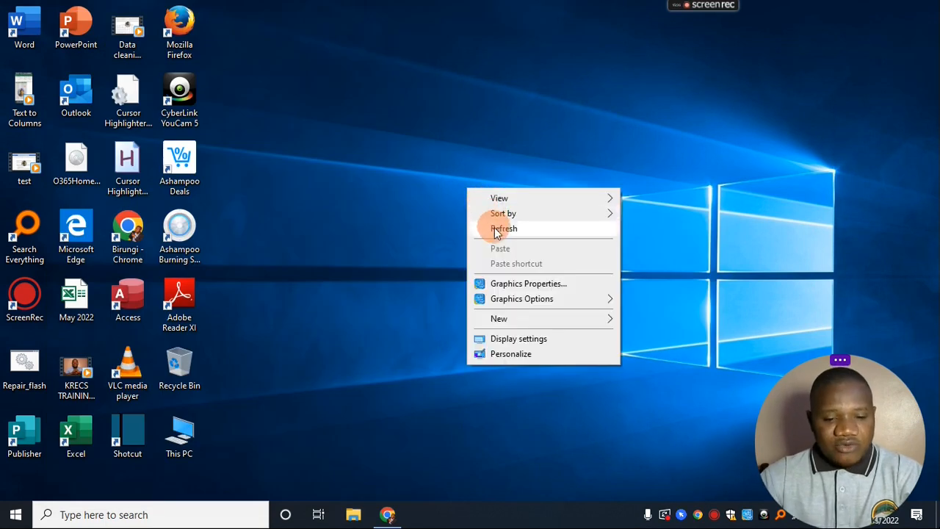
click(483, 226)
double_click(80, 437)
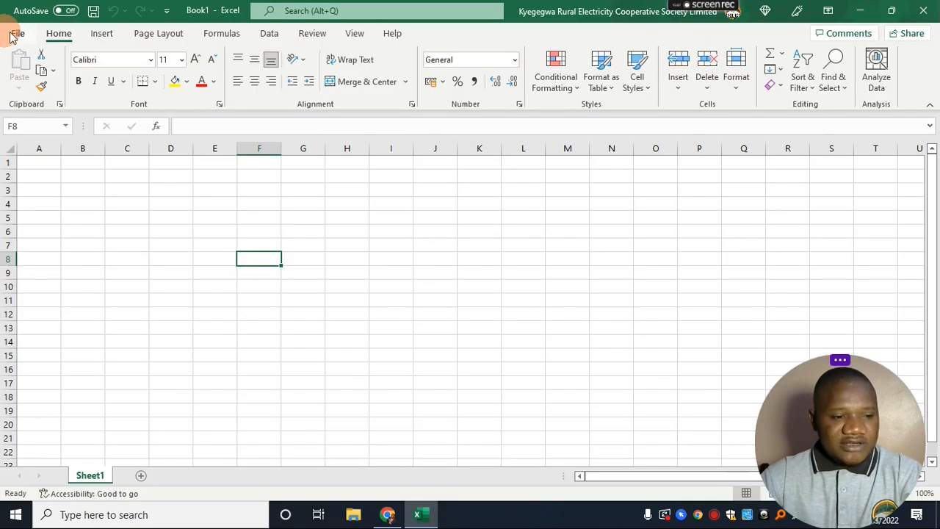
Save the new workbook to the Desktop as an Excel Workbook named Power Query.
click(15, 34)
click(48, 218)
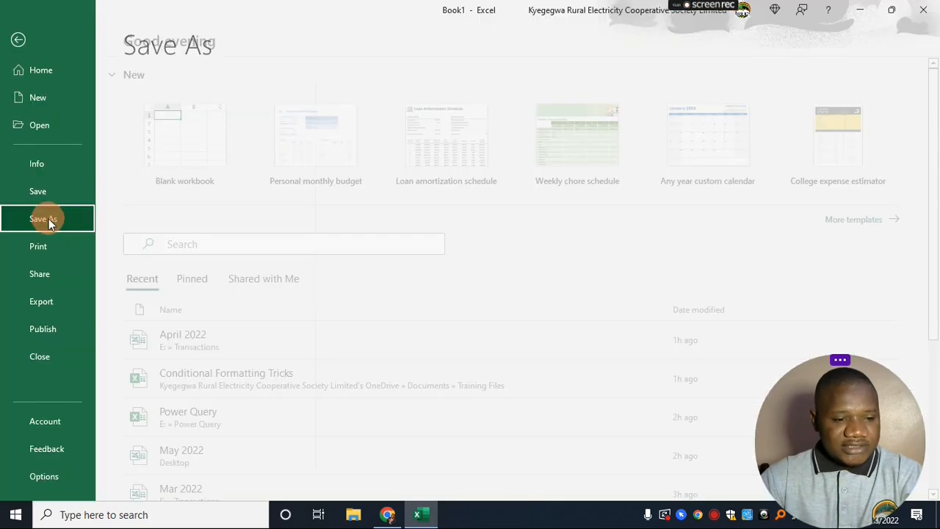
click(180, 268)
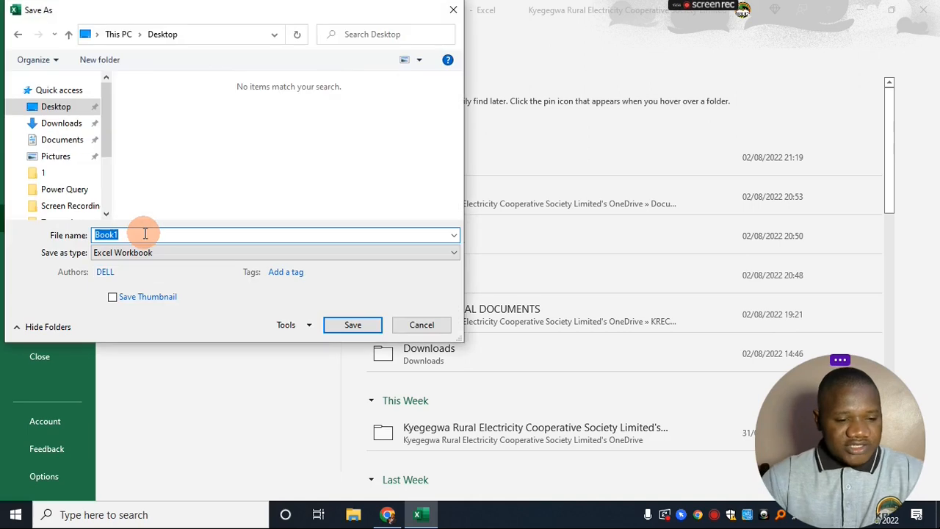
text(Power Query)
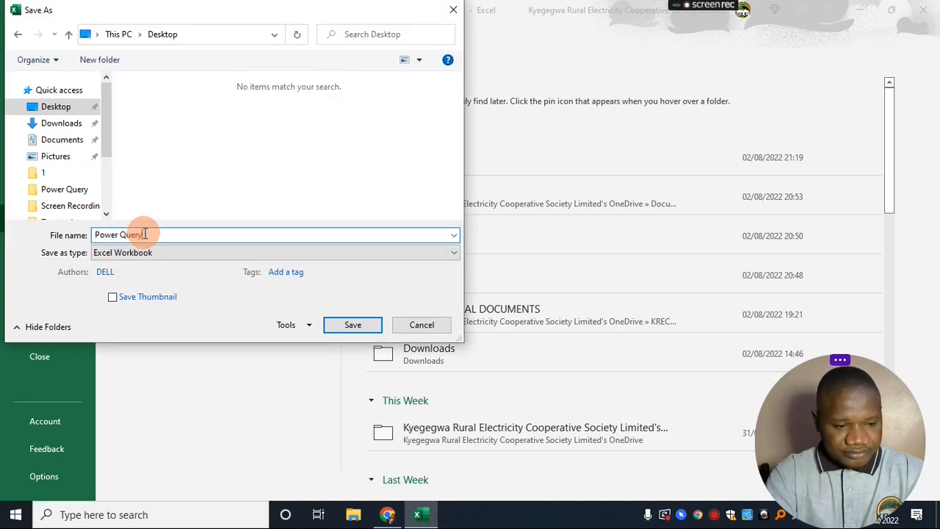
click(339, 324)
Rename the Sheet1 worksheet as Power Query.
right_click(91, 474)
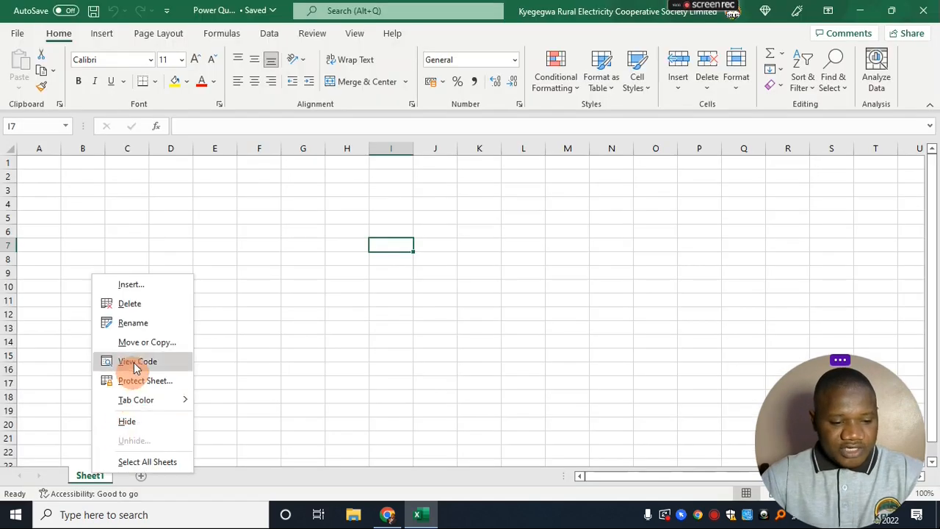
click(133, 326)
text(P)
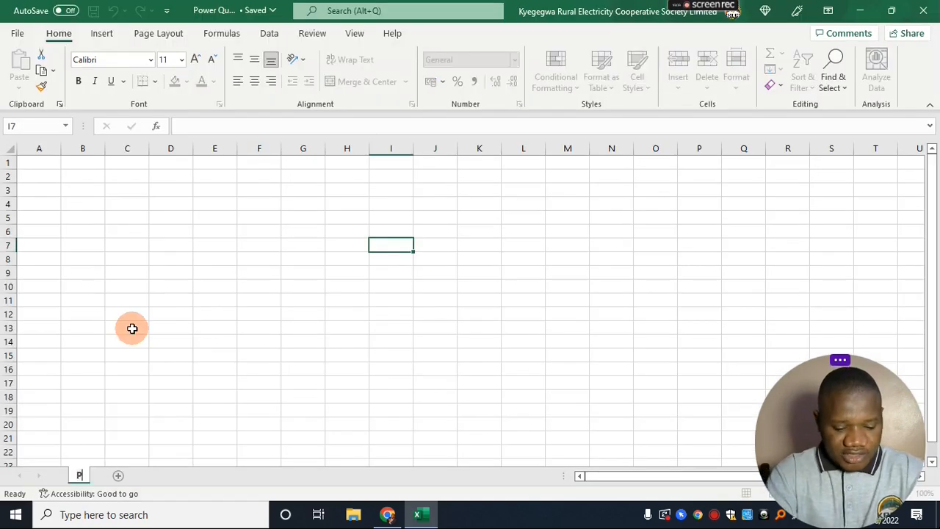
text(ower Query)
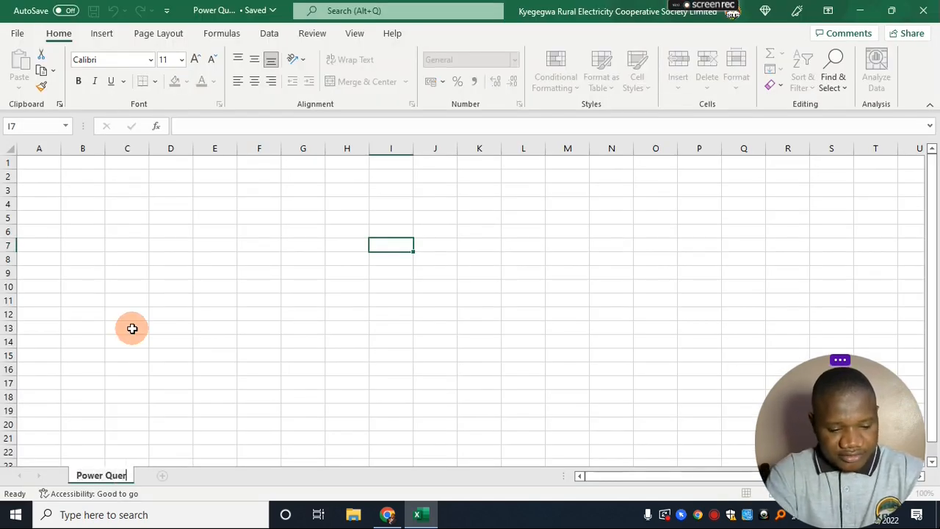
click(123, 352)
click(533, 289)
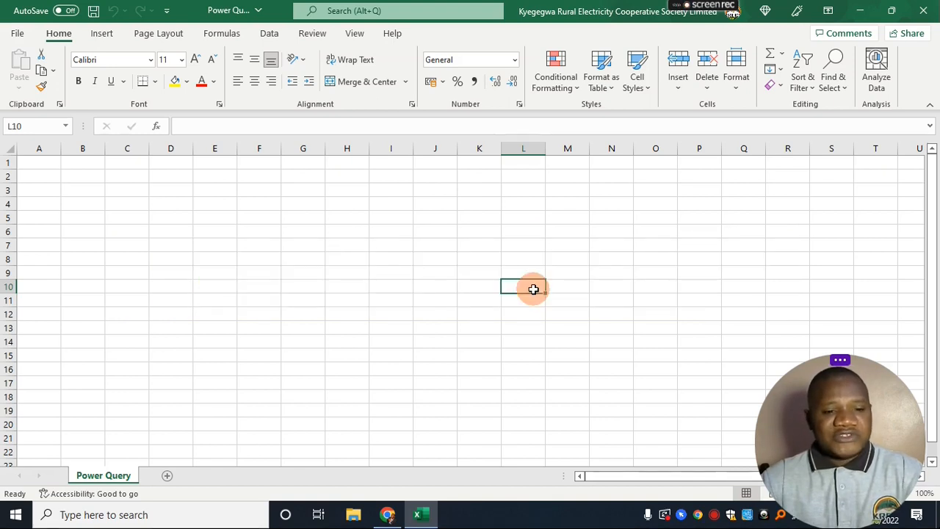
Get data from a folder, choosing the Transactions folder on Local Disk (E:) as the source.
click(269, 36)
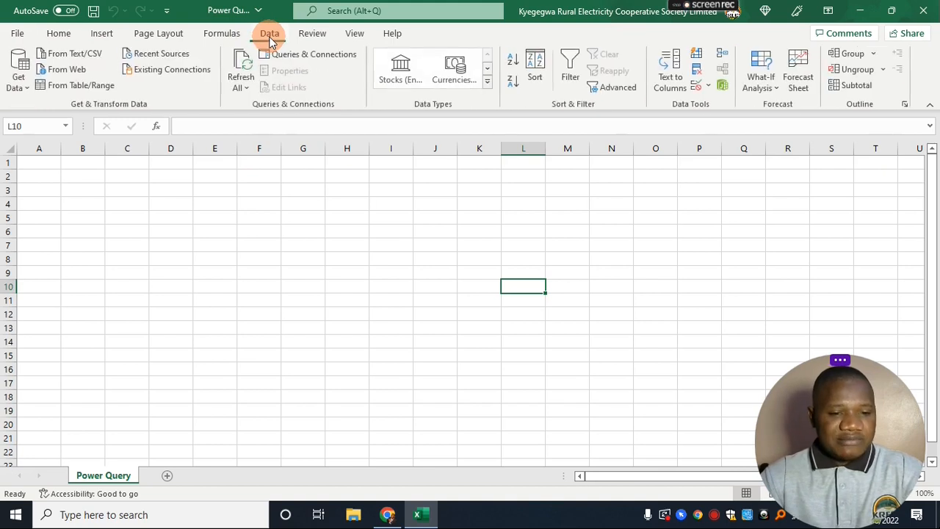
click(22, 87)
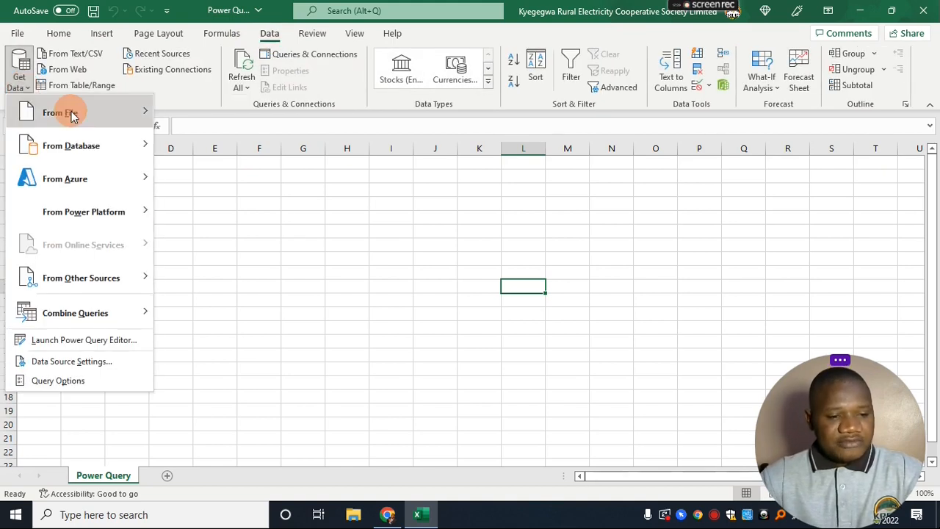
mouse_move(69, 111)
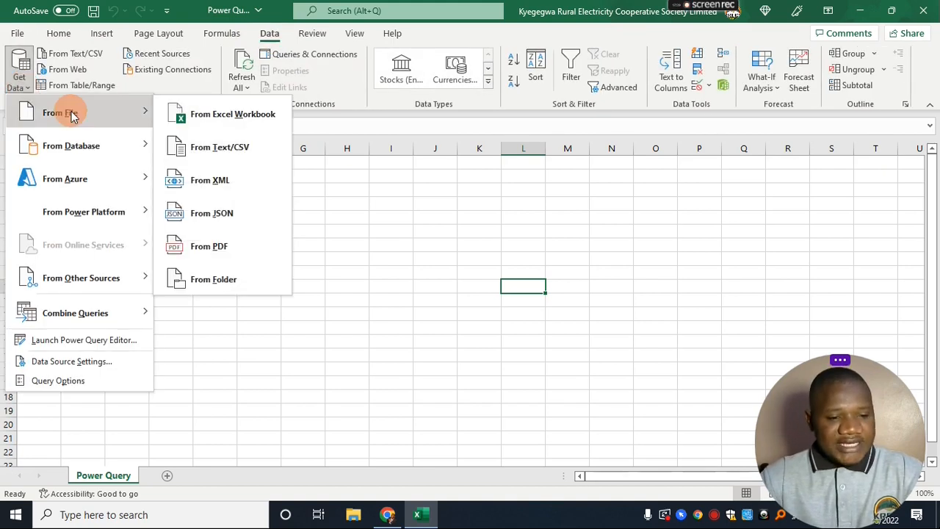
click(218, 286)
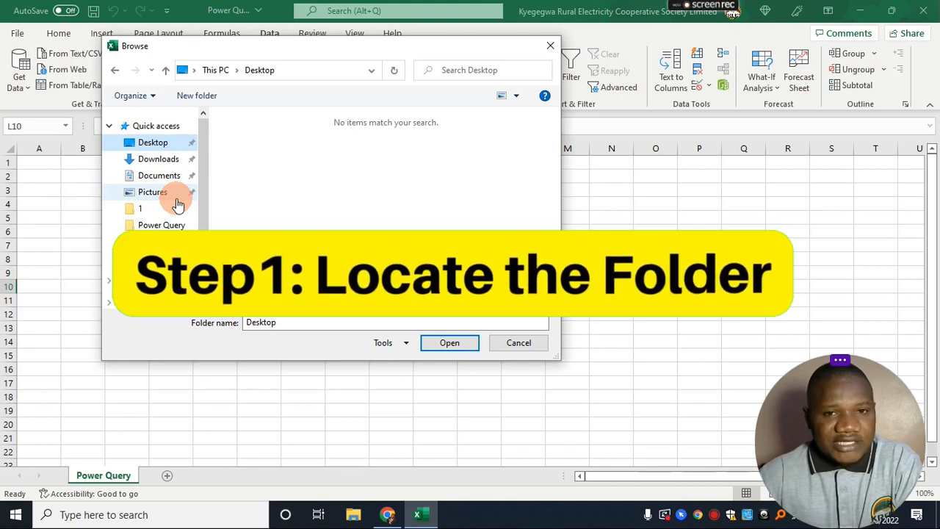
drag(201, 174, 201, 216)
click(157, 265)
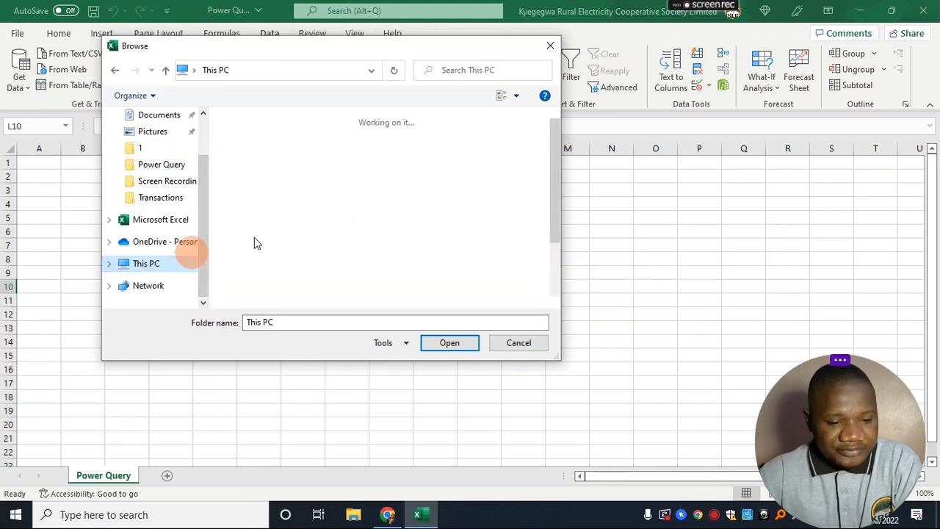
scroll(331, 222, down, 3)
double_click(290, 248)
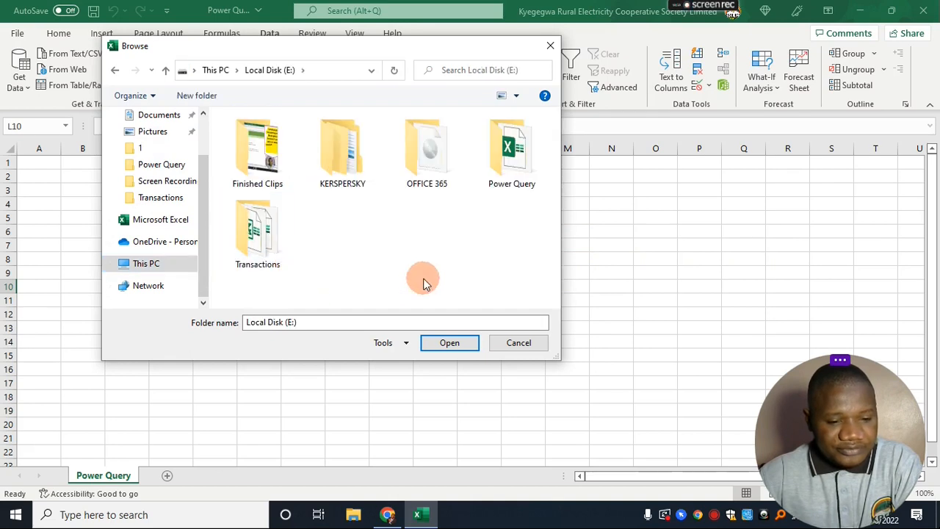
click(253, 240)
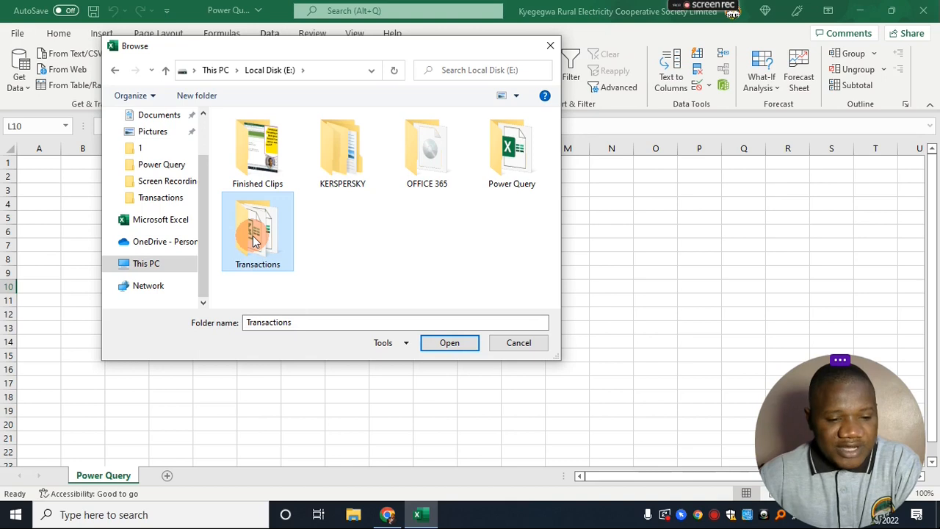
click(458, 343)
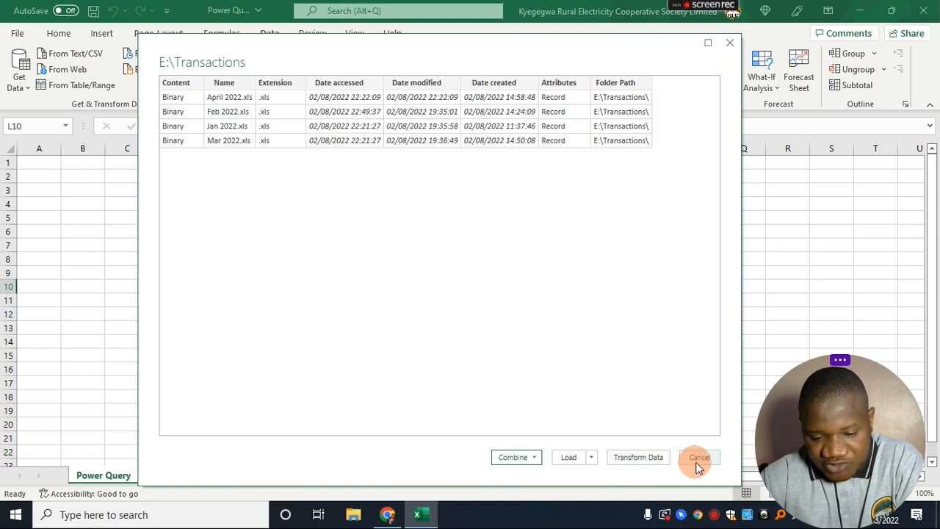
Combine and transform the folder's files, using the first file as the sample and sales_report as the object to extract.
click(535, 456)
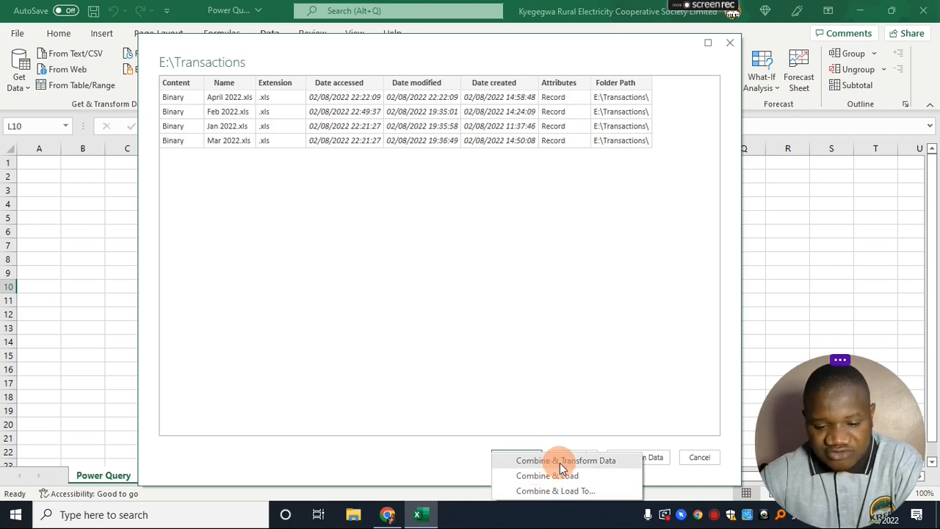
click(562, 463)
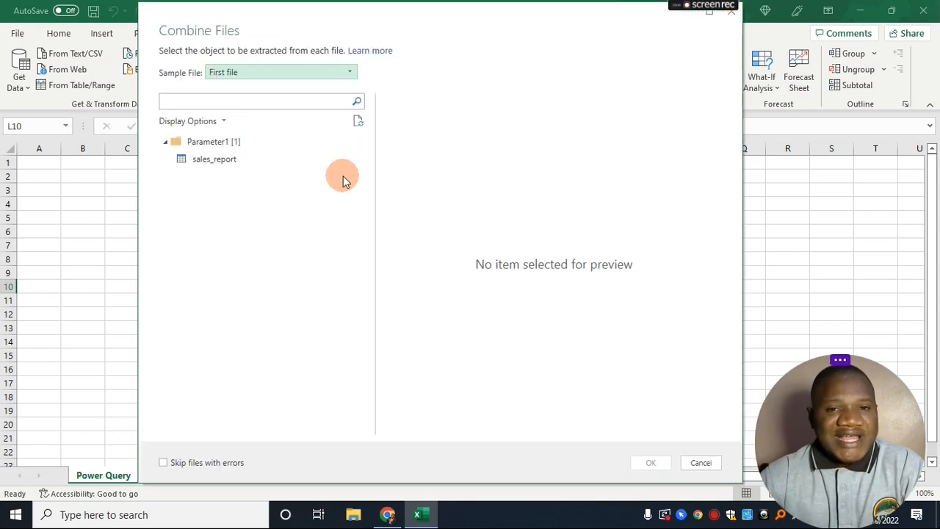
click(310, 72)
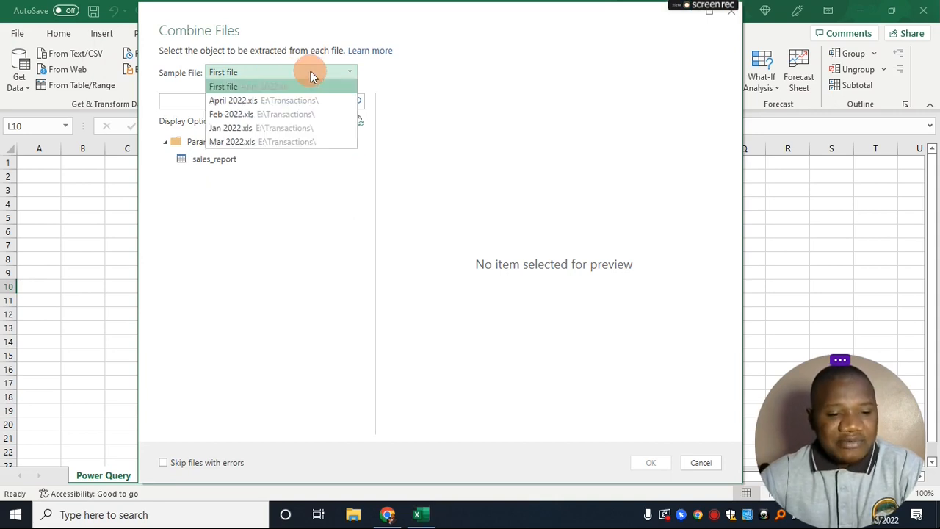
click(311, 71)
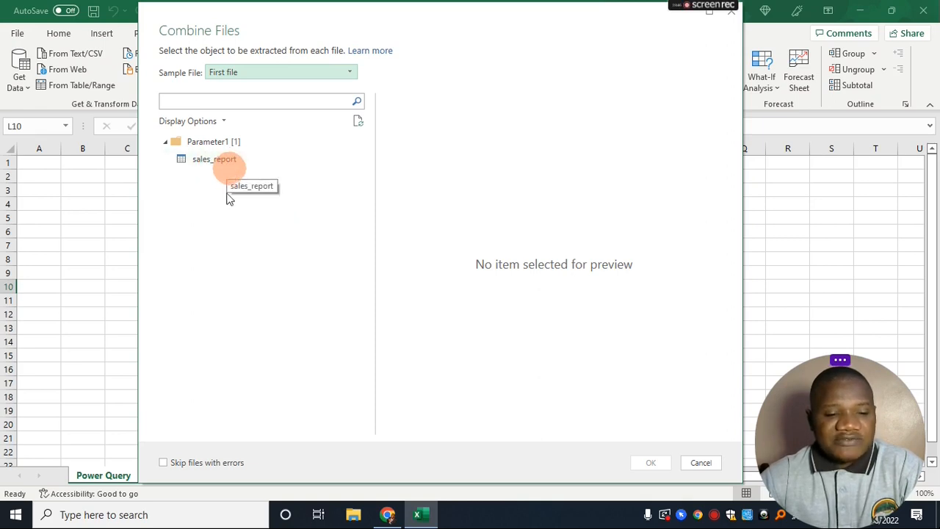
click(215, 163)
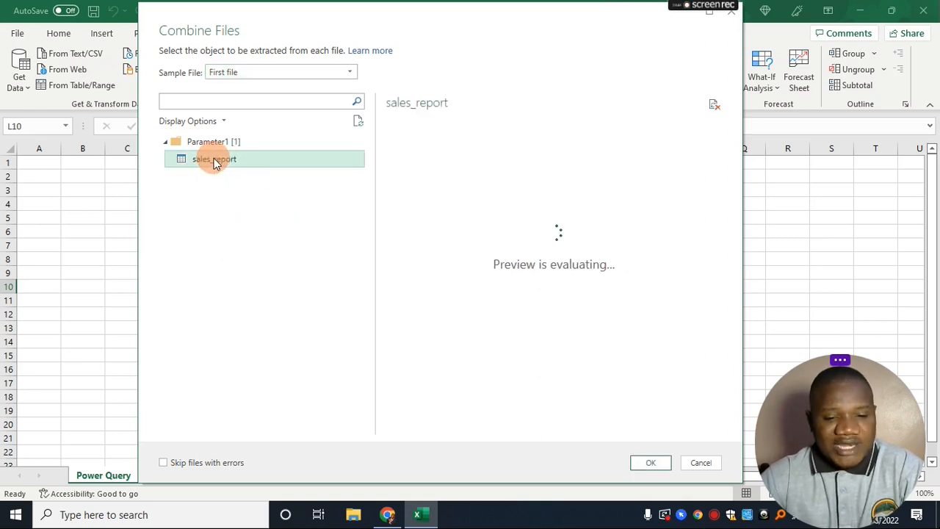
drag(665, 433, 517, 435)
click(656, 464)
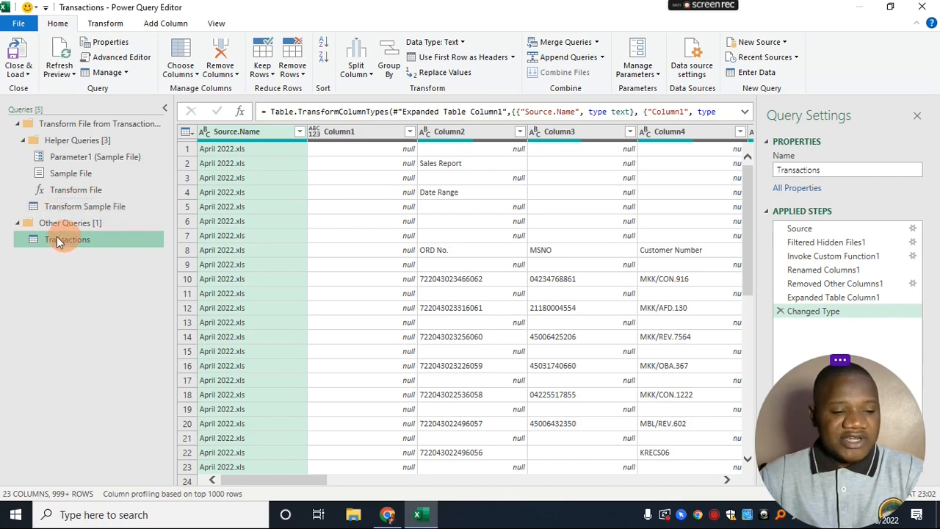
Remove the top 7 rows from the Transform Sample File query.
click(79, 204)
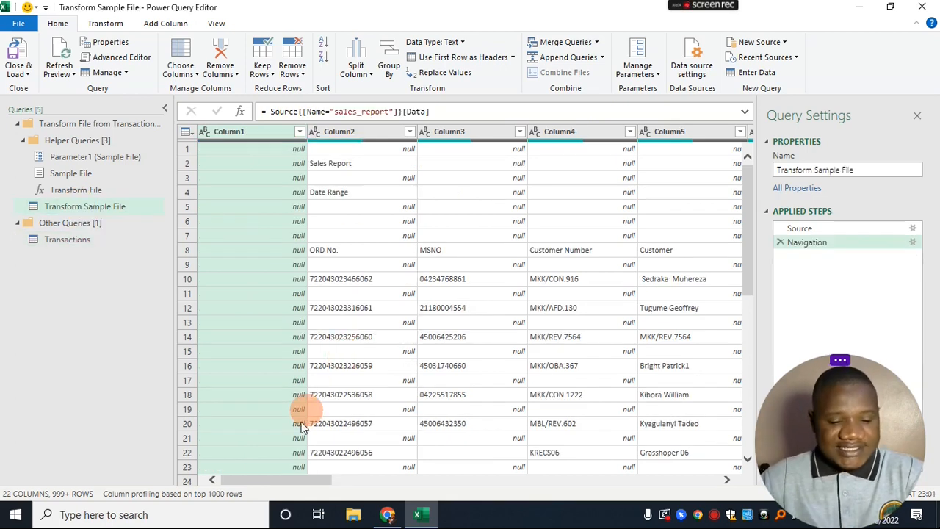
key(Down)
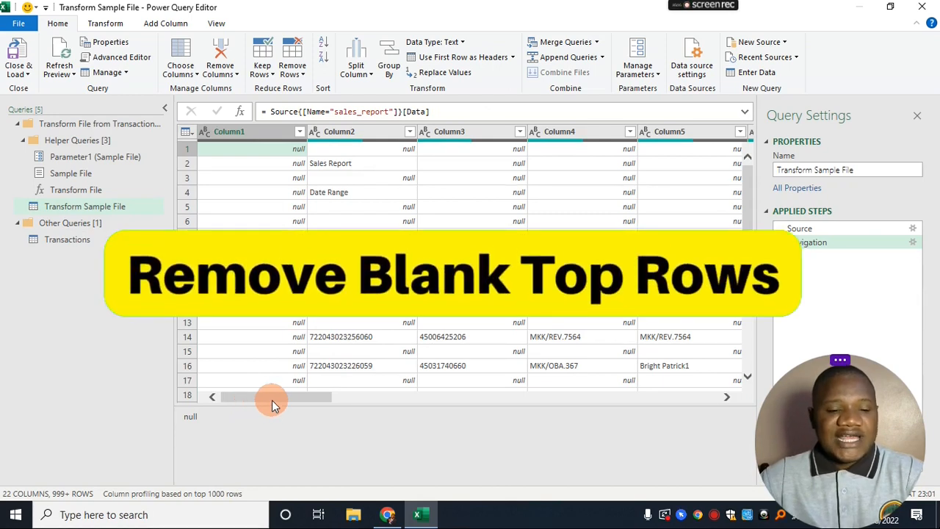
click(189, 133)
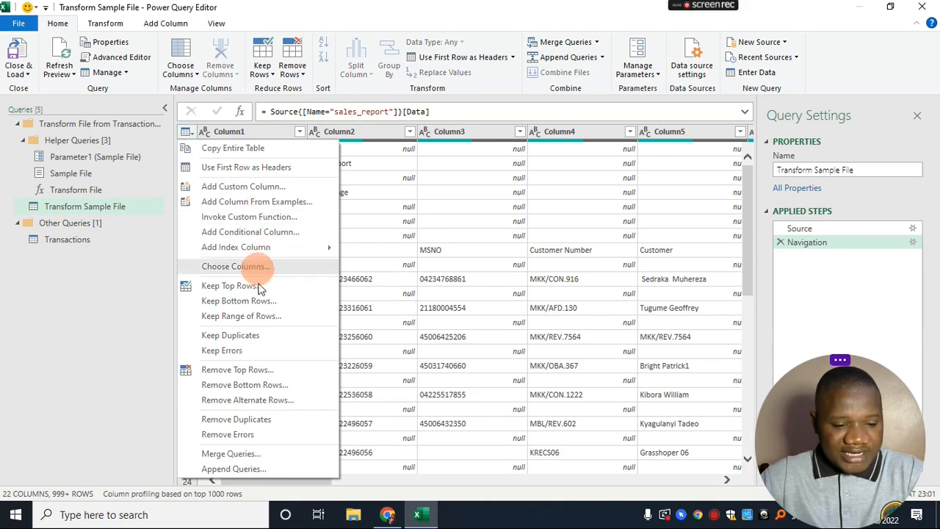
click(230, 369)
drag(417, 293, 415, 277)
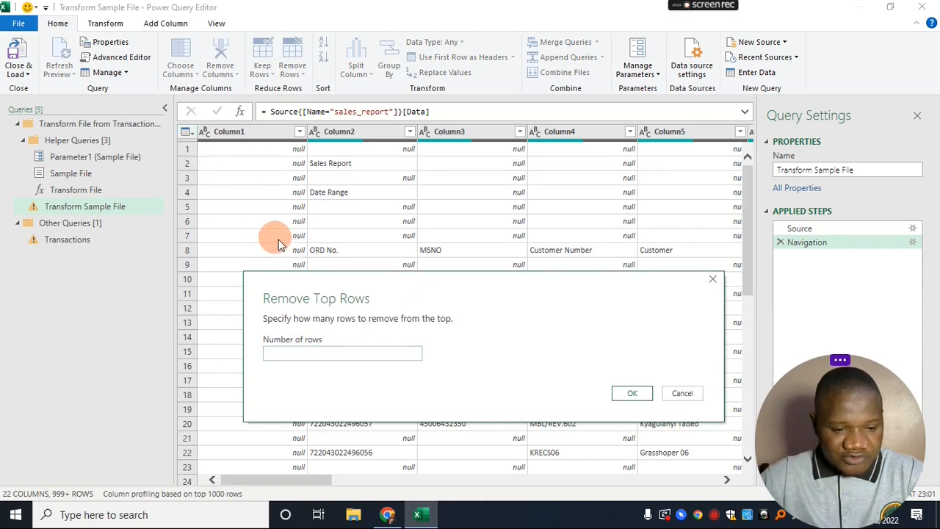
click(289, 352)
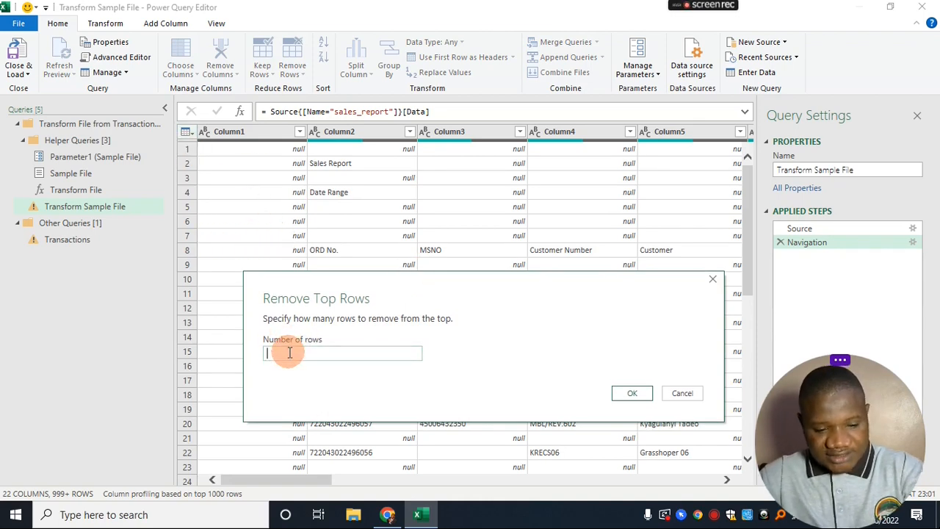
text(7)
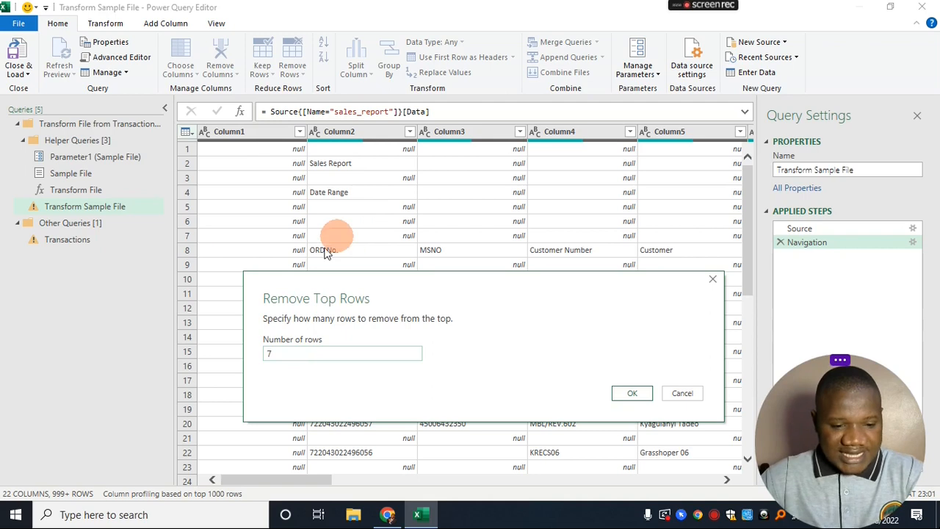
click(630, 394)
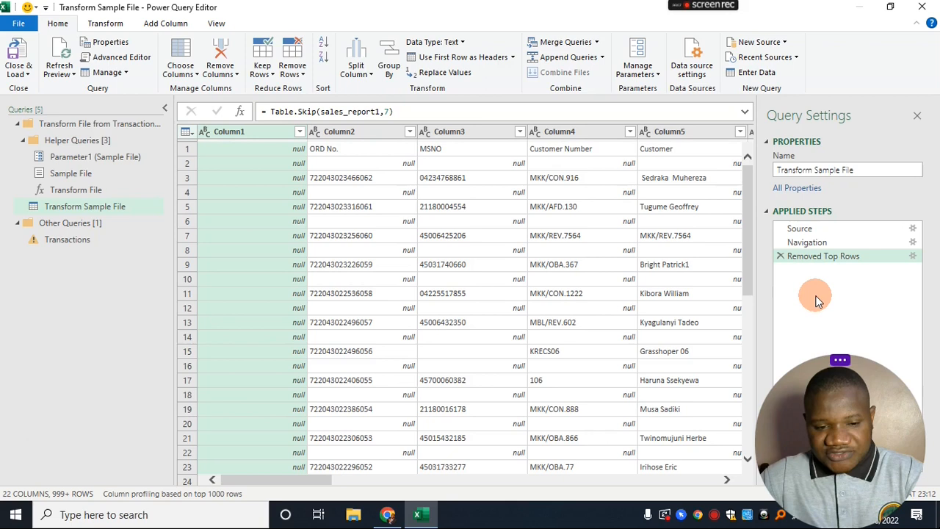
Promote the first row of the Transform Sample File query to column headers.
click(360, 221)
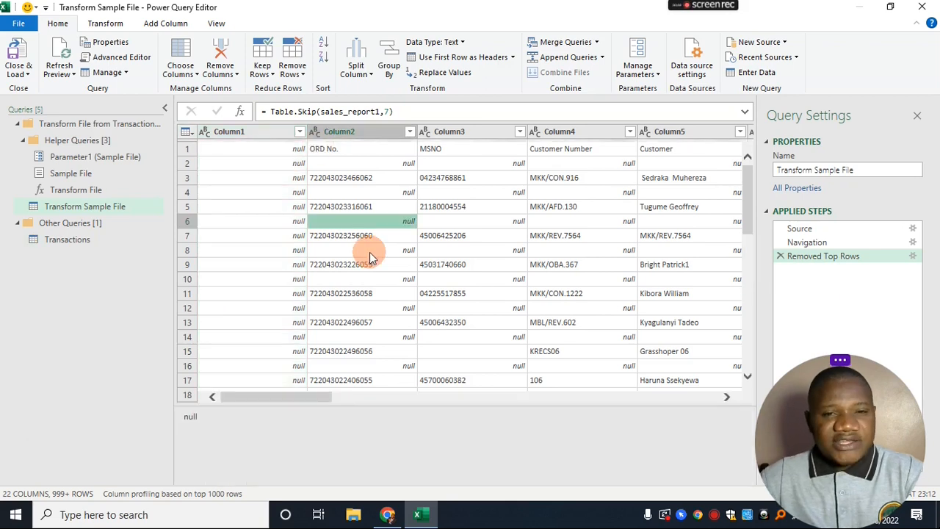
click(190, 150)
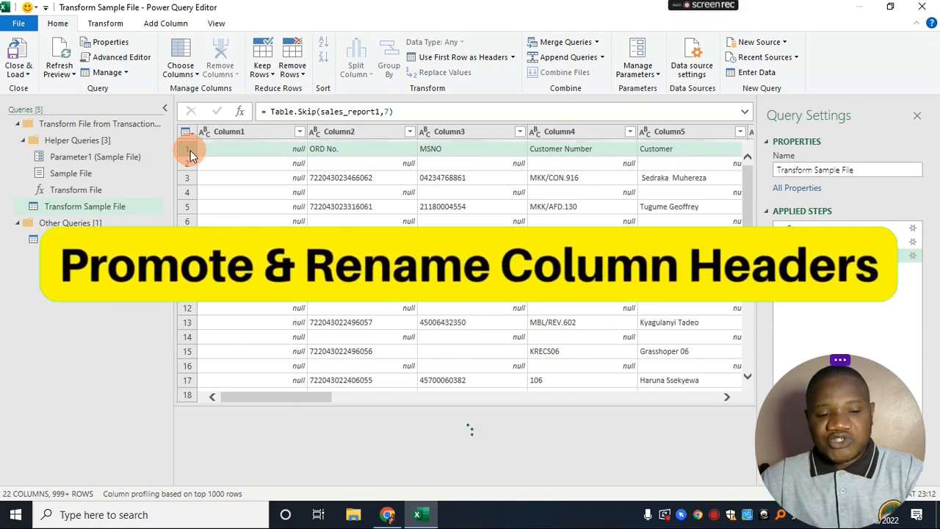
click(185, 133)
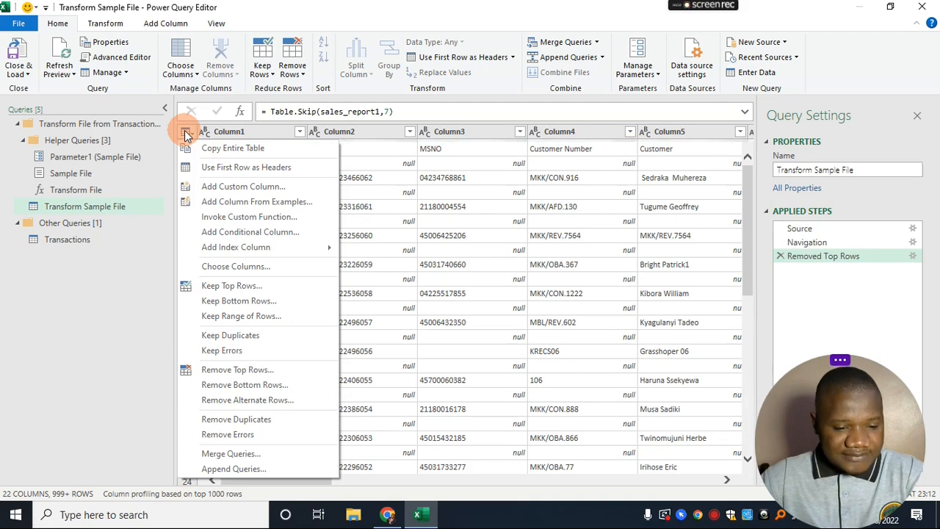
click(249, 169)
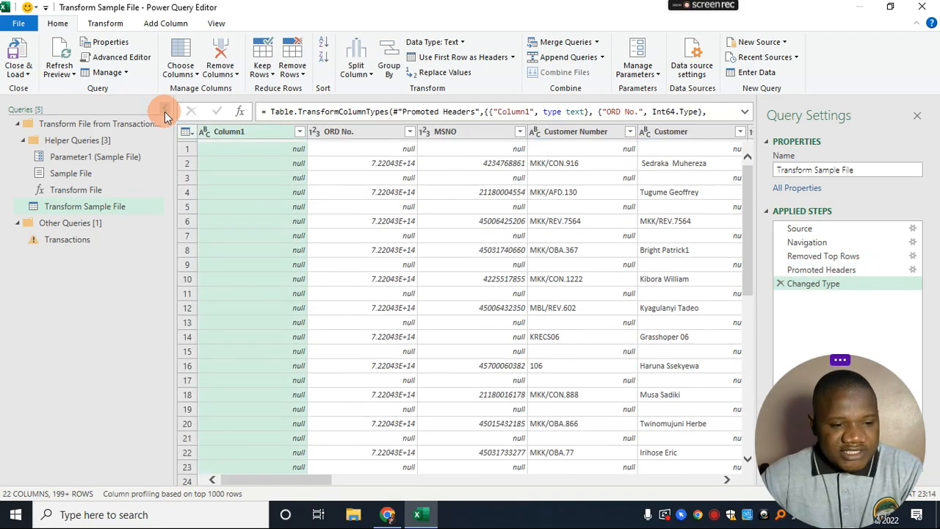
Rename the ORD No. column to Order Number and the MSNO column to Account Number.
click(164, 111)
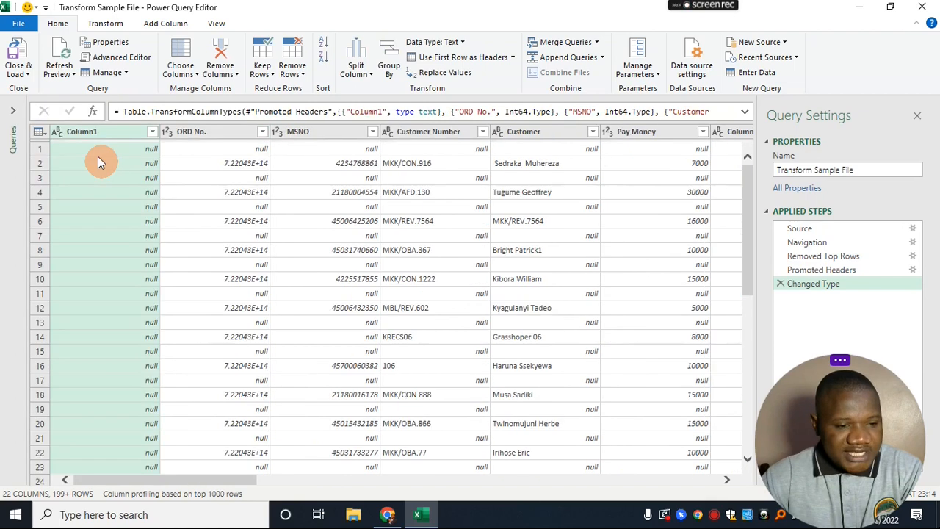
double_click(212, 135)
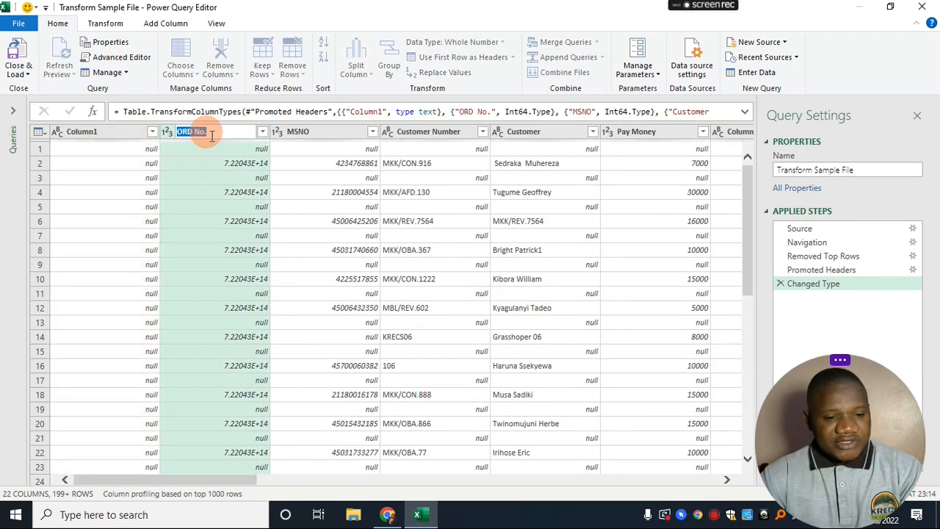
text(Orde)
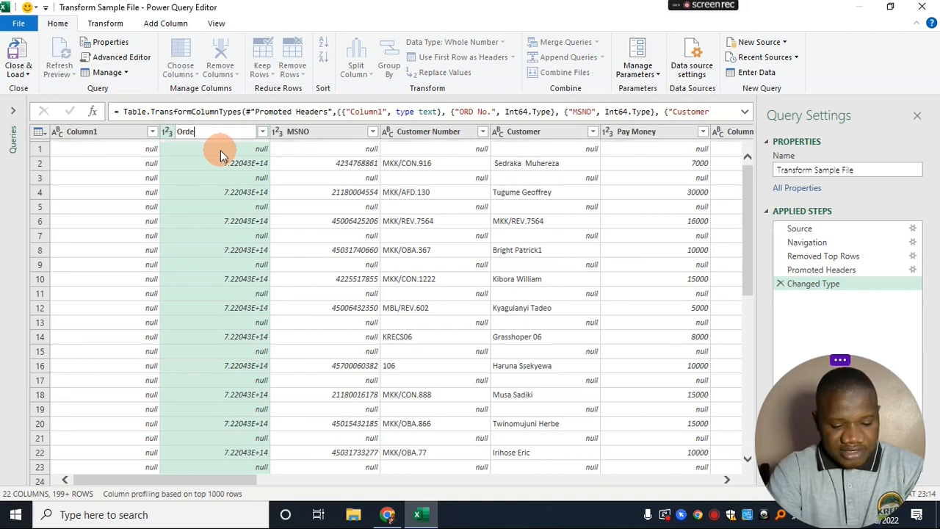
text(r Number)
double_click(316, 132)
text(Accou)
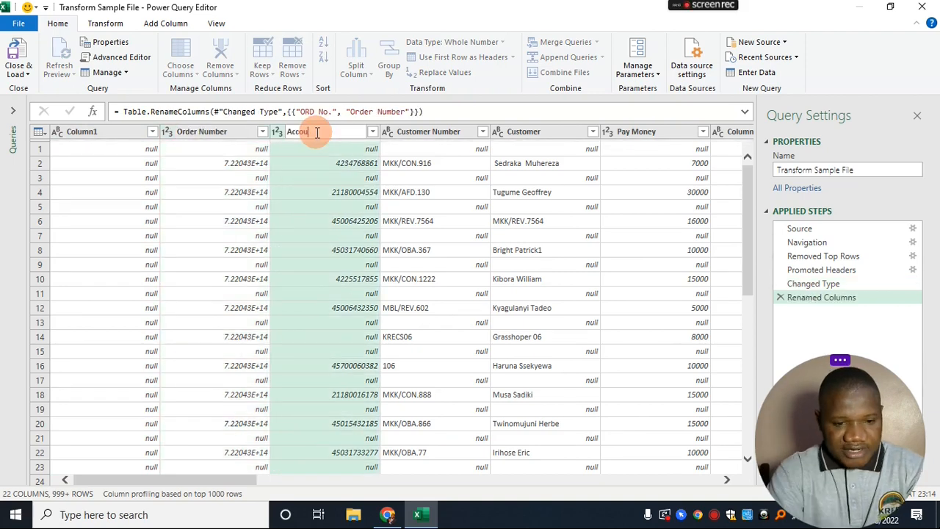
text(nt Number)
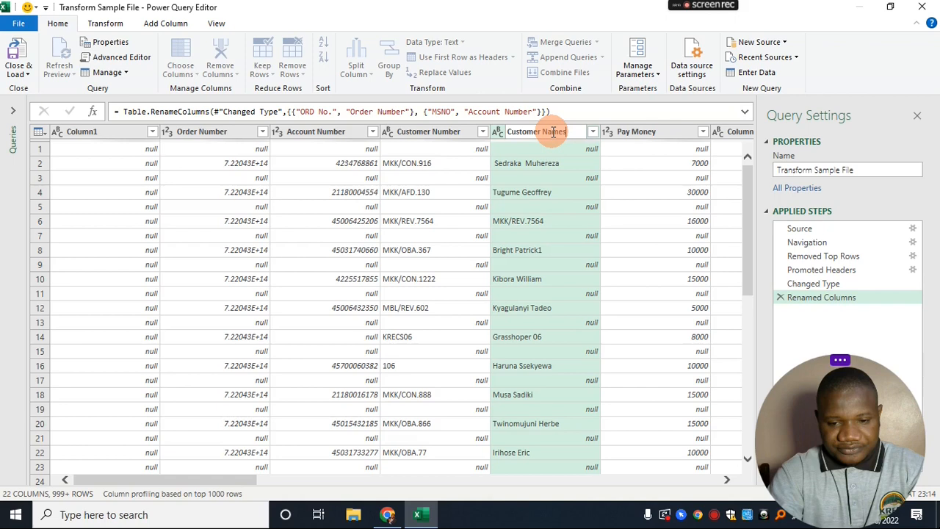
Rename the Customer column to Customer Names and the Pay Money column to Amount Paid.
key(Tab)
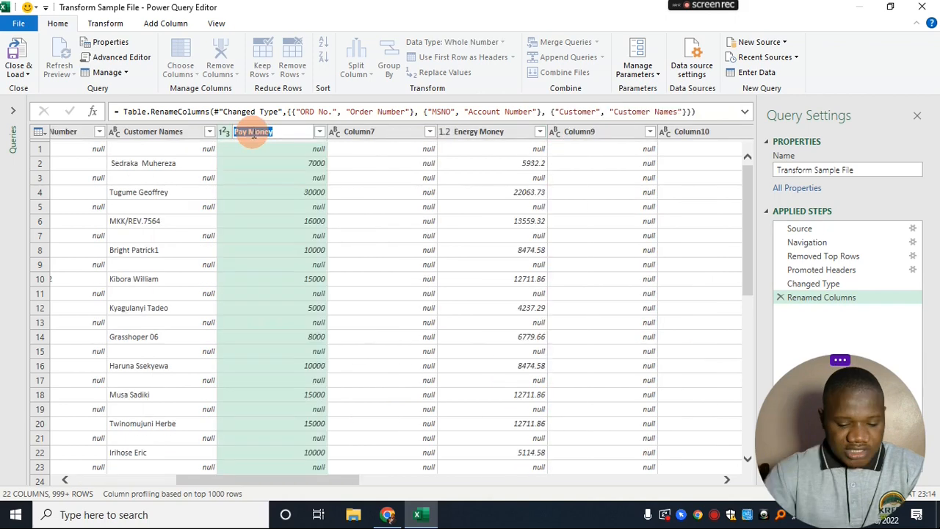
key(BackSpace)
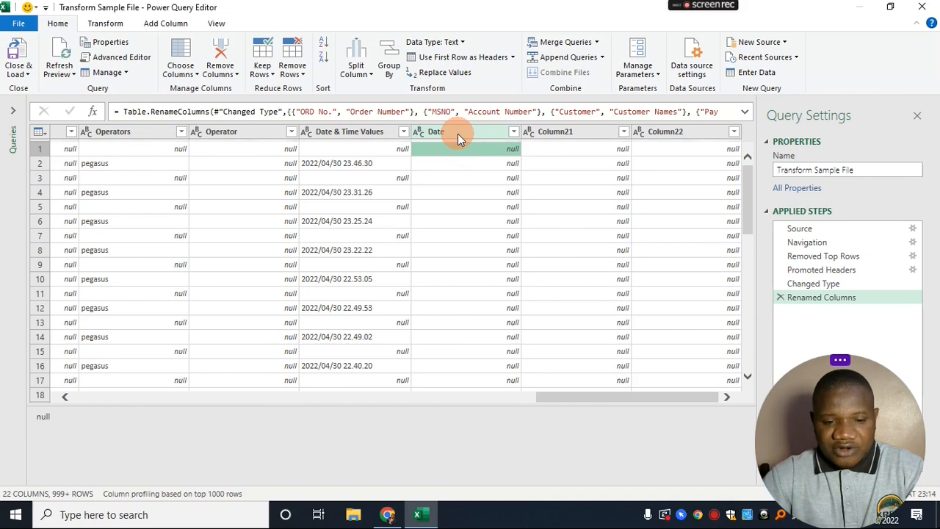
click(463, 163)
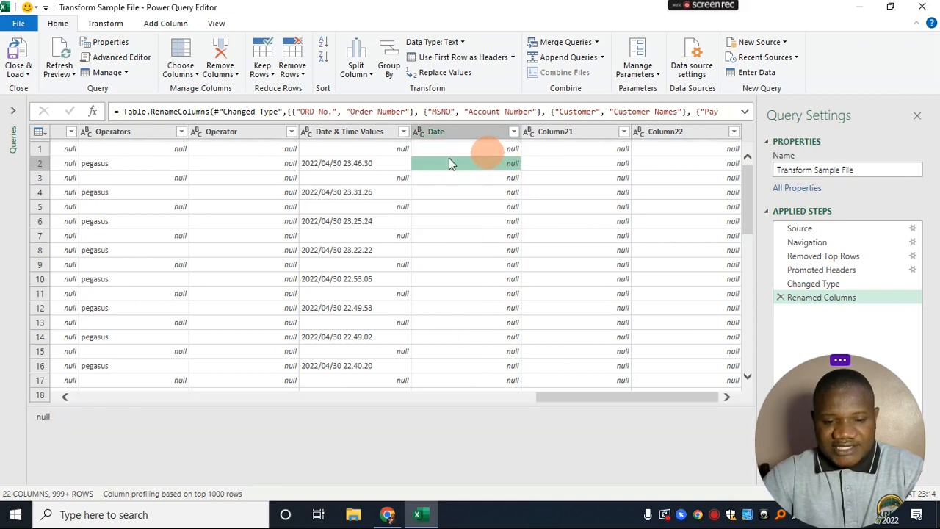
Remove Column1, Column7, Column9, Column10, Column13, Repay Debt, Operator, Date, Column21 and Column22 from the Transform Sample File query.
drag(665, 394, 203, 394)
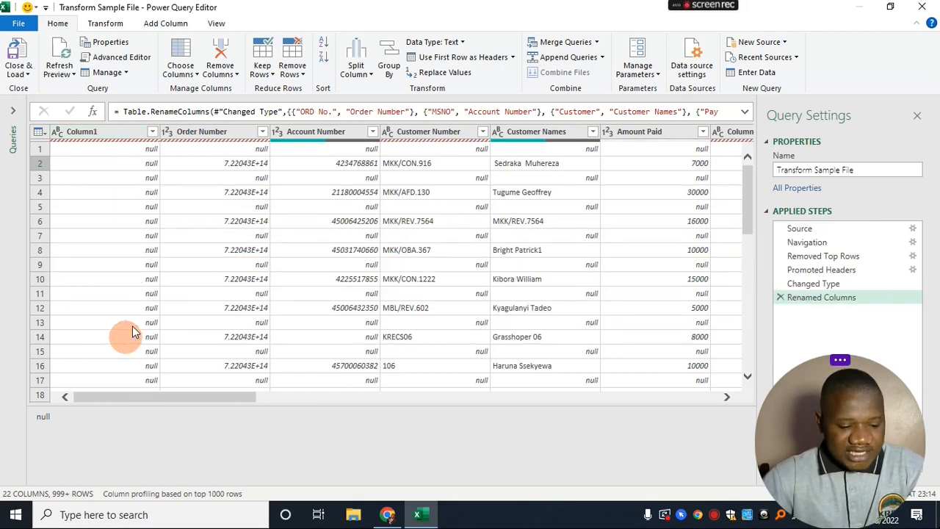
click(118, 131)
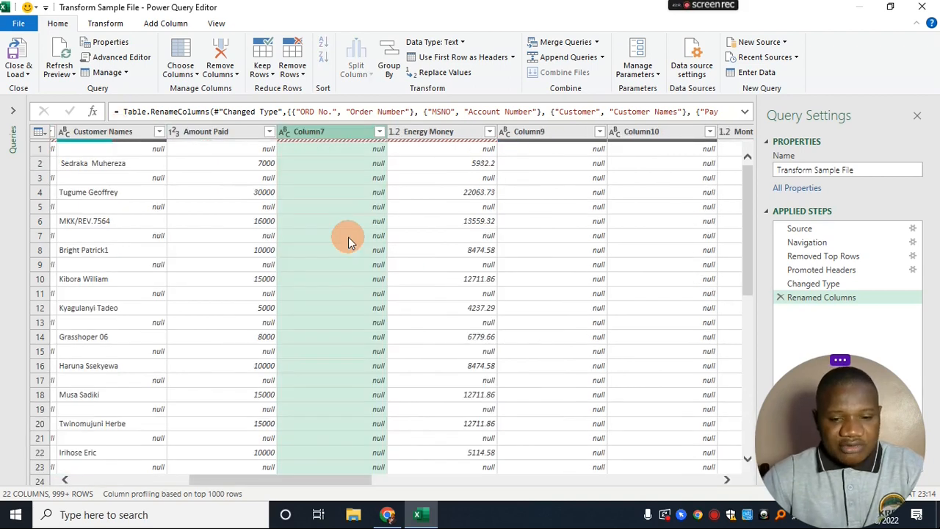
ctrl+click(539, 133)
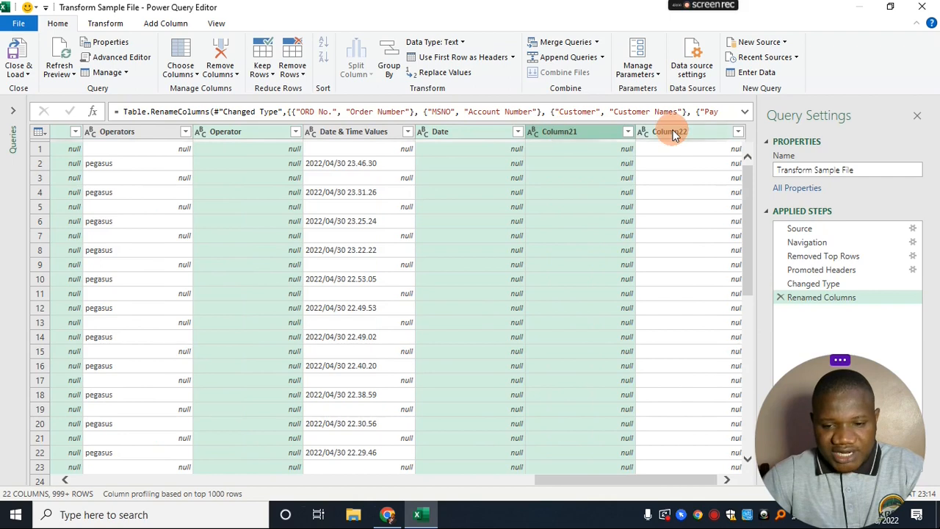
ctrl+click(673, 133)
click(729, 479)
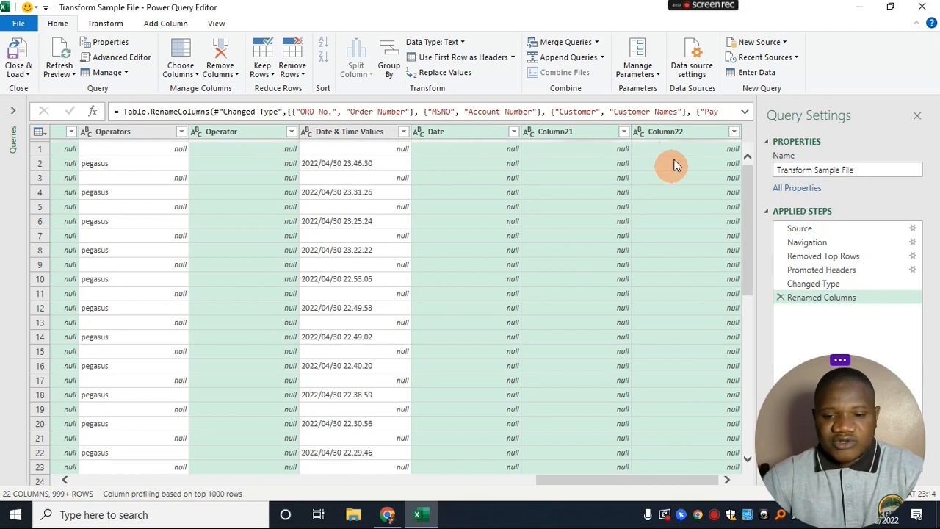
right_click(670, 130)
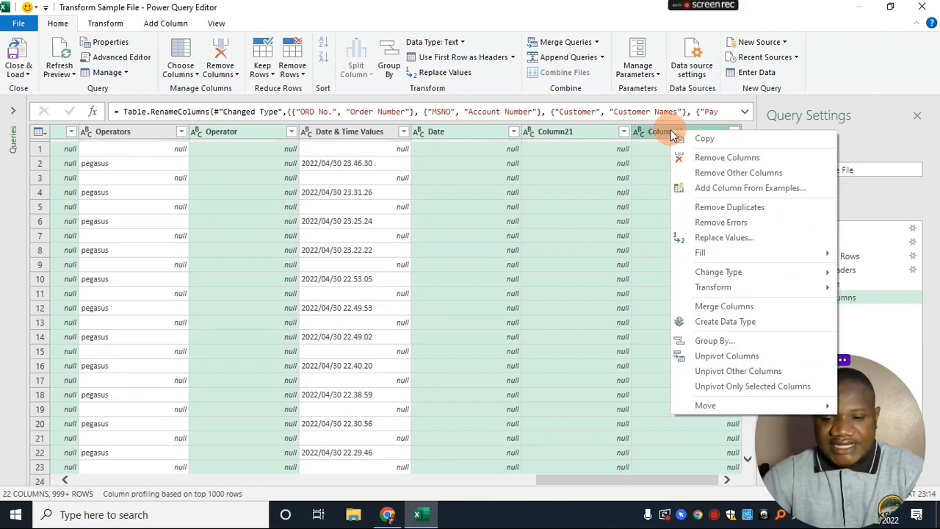
click(712, 157)
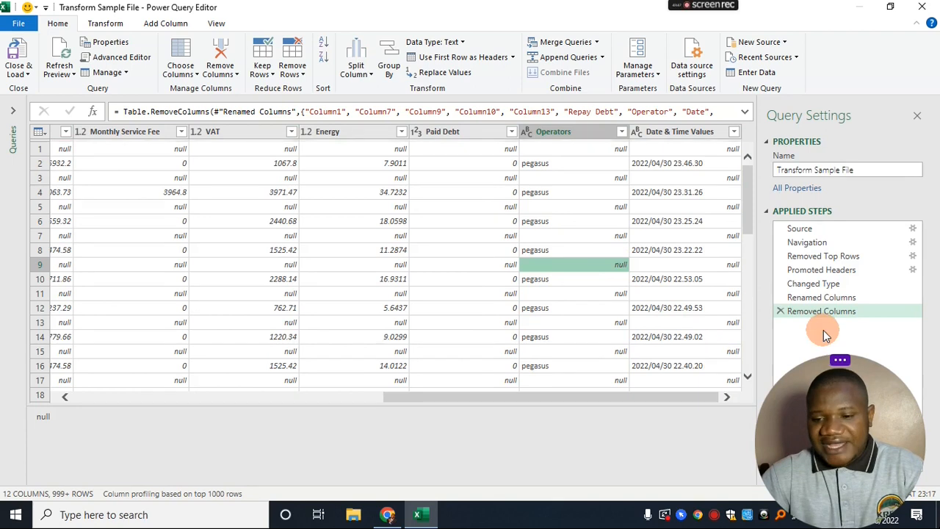
Remove the blank rows from the Transform Sample File query.
drag(619, 396, 128, 396)
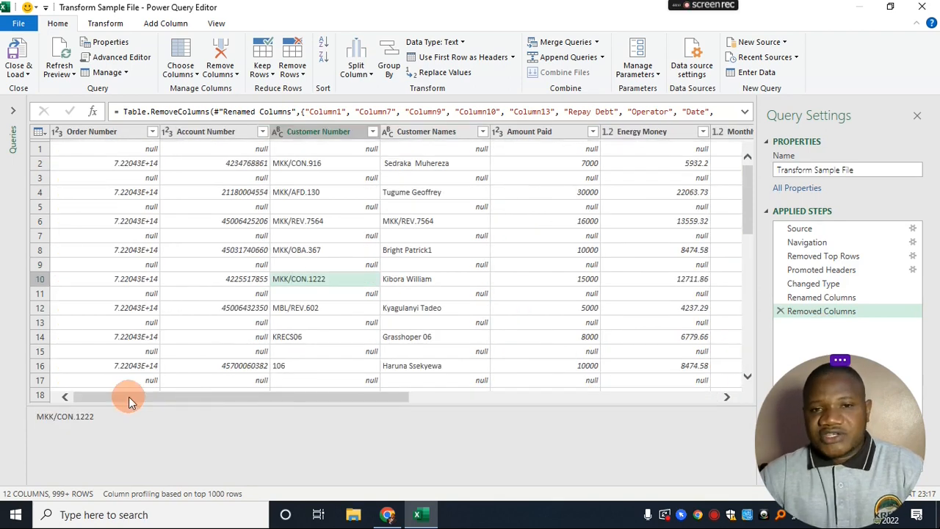
click(303, 73)
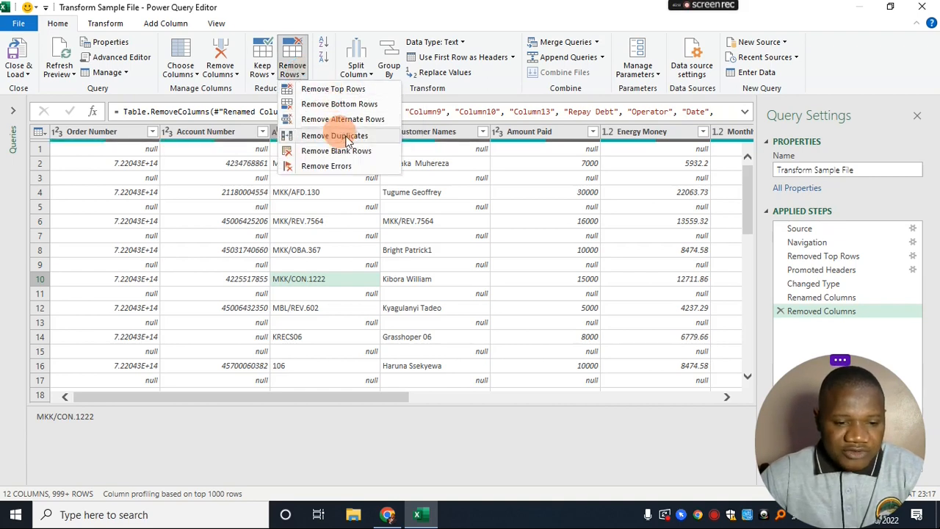
click(329, 151)
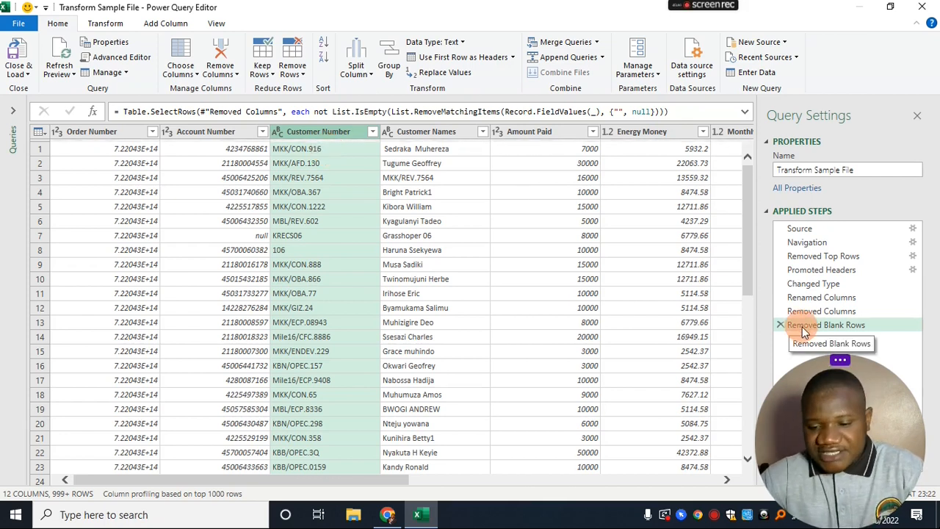
drag(748, 206, 743, 178)
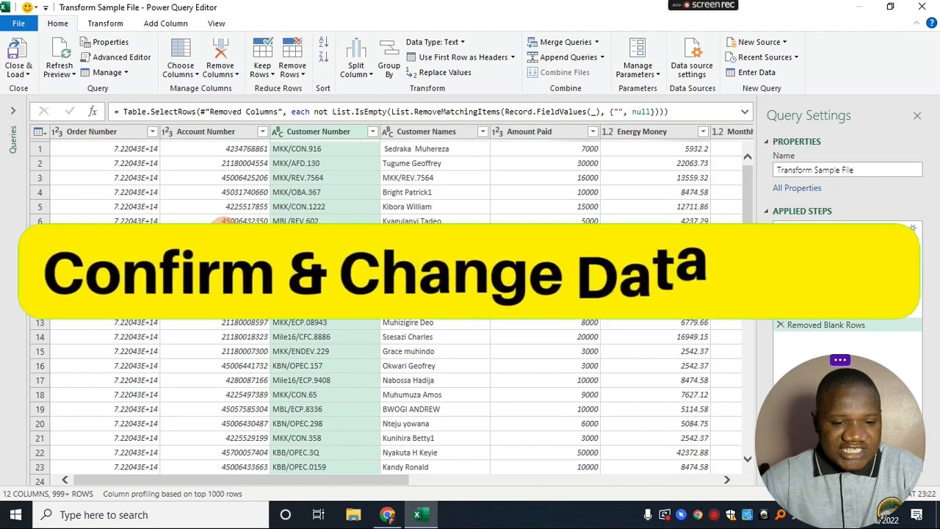
Set Amount Paid, Energy Money, Monthly Service Fee, VAT and Paid Debt to the Currency data type and Energy to Whole Number.
click(57, 132)
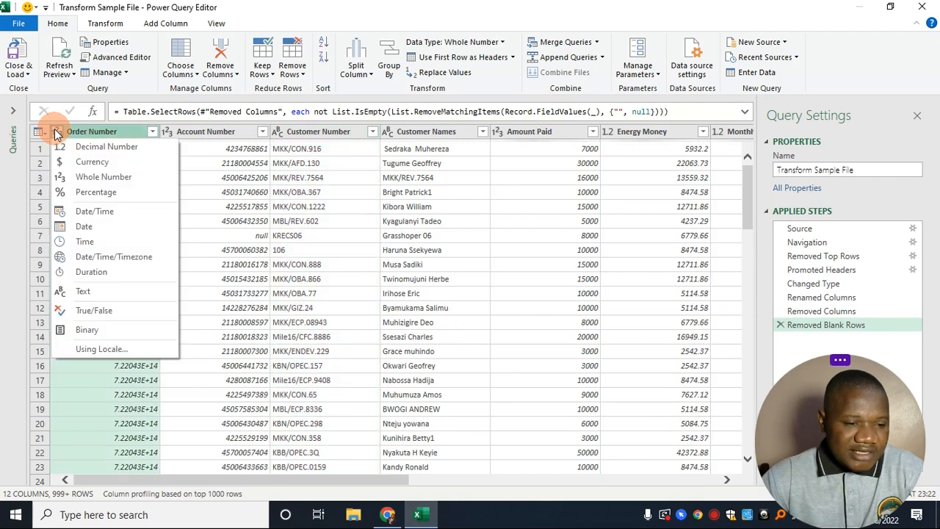
click(168, 133)
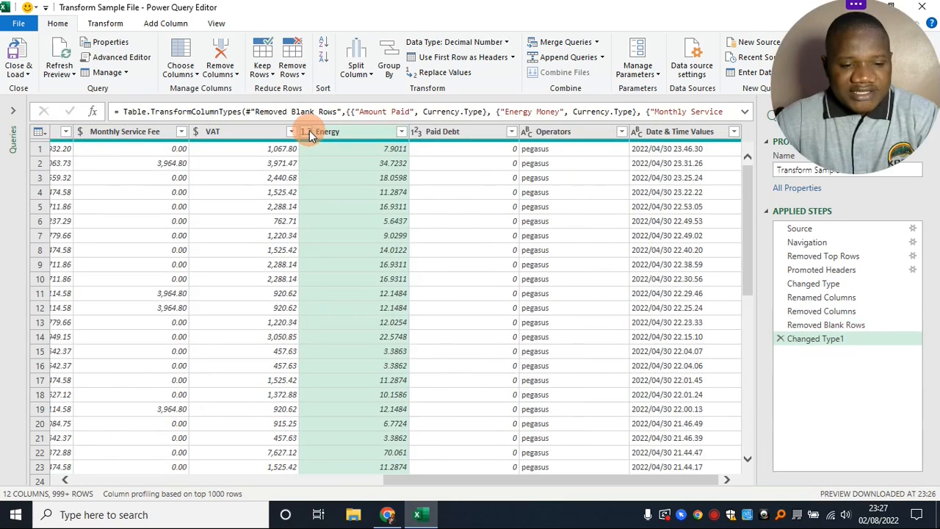
click(307, 132)
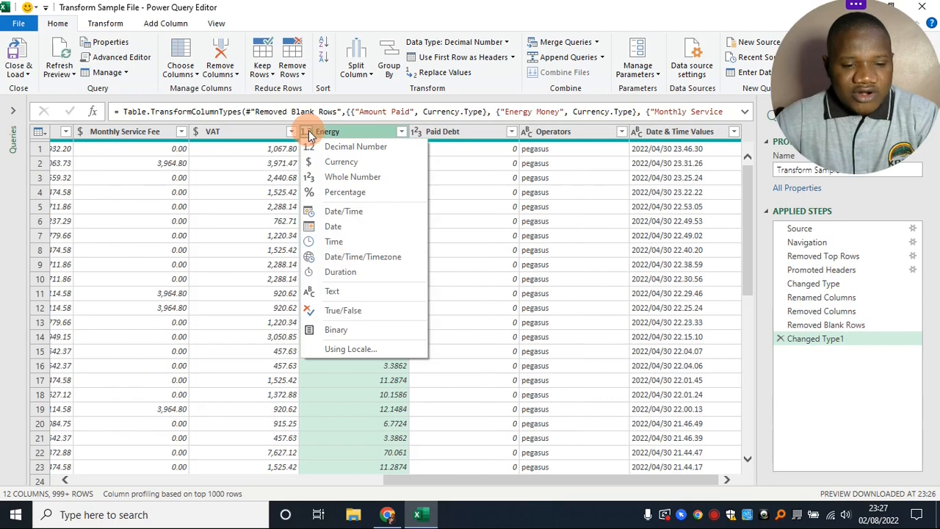
click(322, 177)
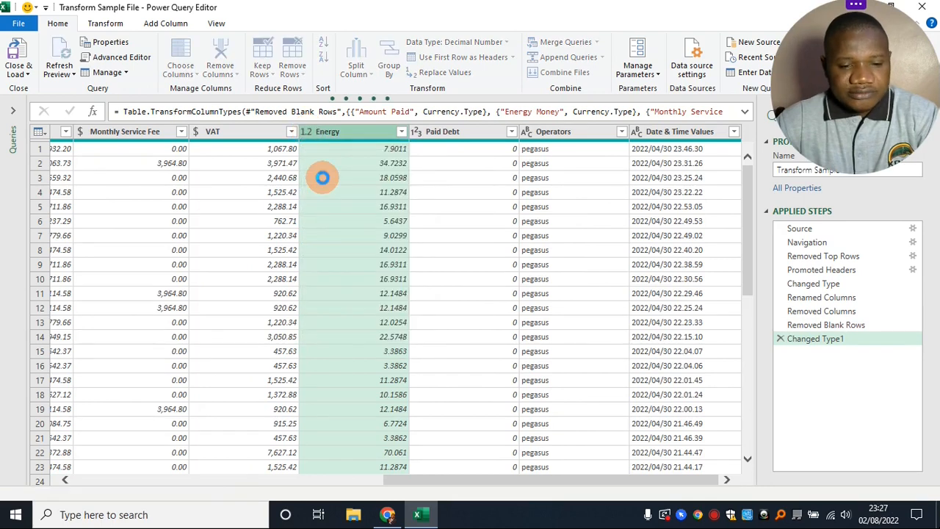
click(428, 131)
click(445, 438)
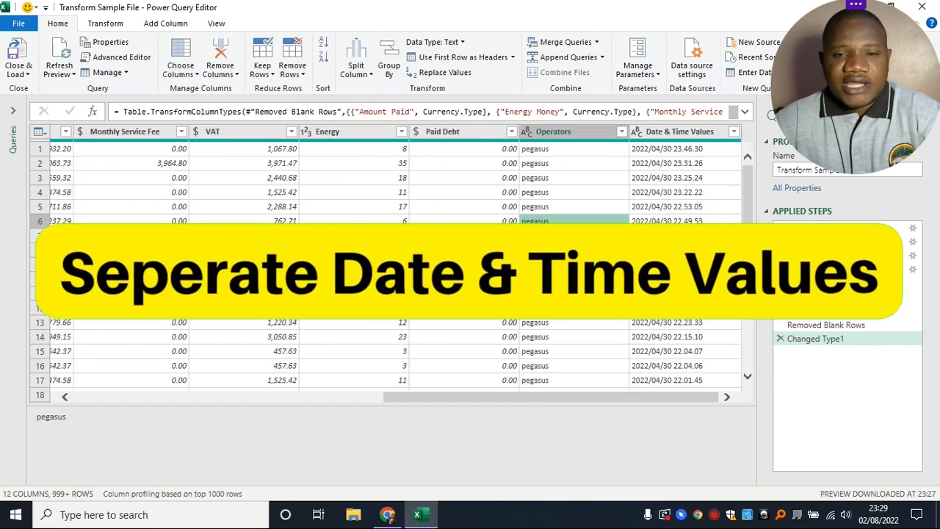
Split the Date & Time Values column at each occurrence of a space and rename the two resulting columns Date and Time.
click(365, 77)
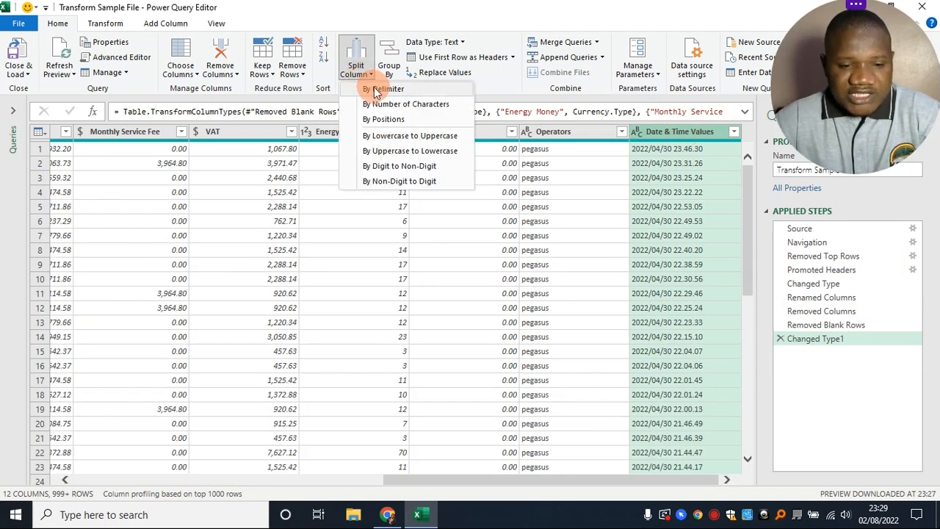
click(375, 90)
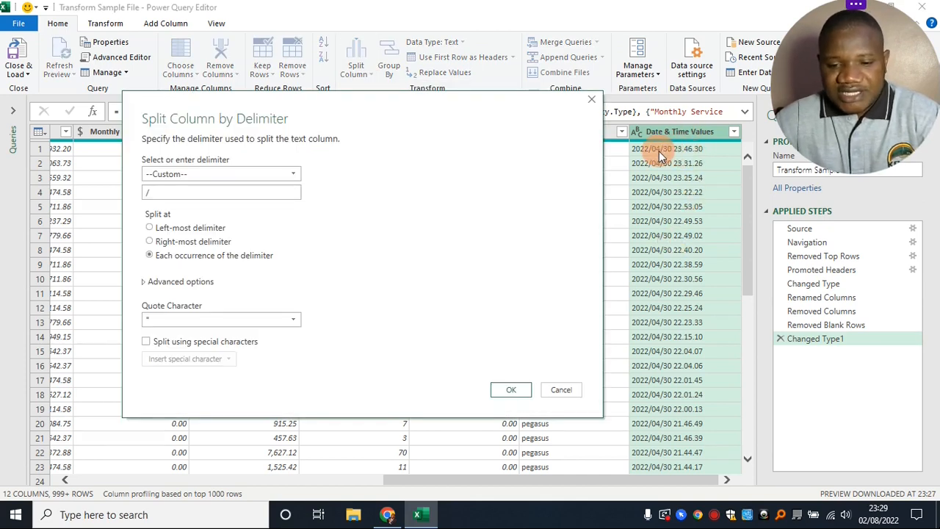
click(201, 173)
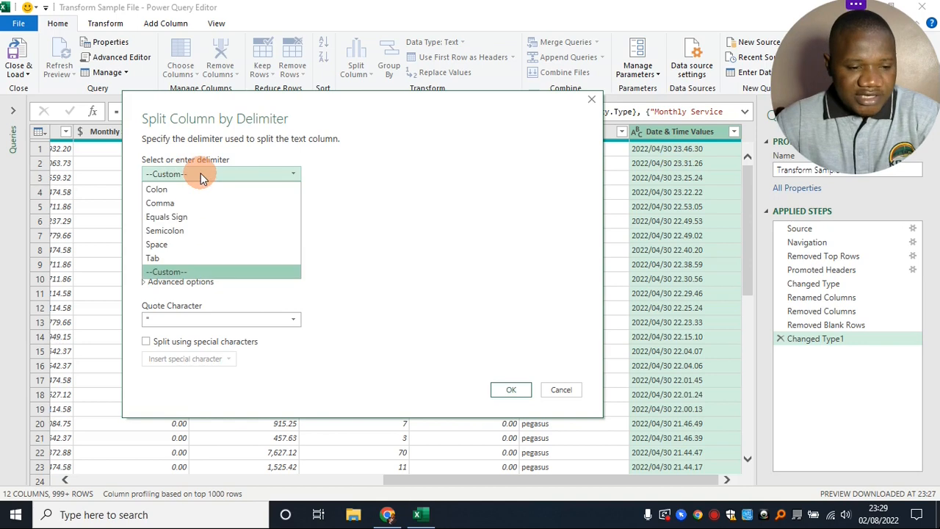
click(156, 245)
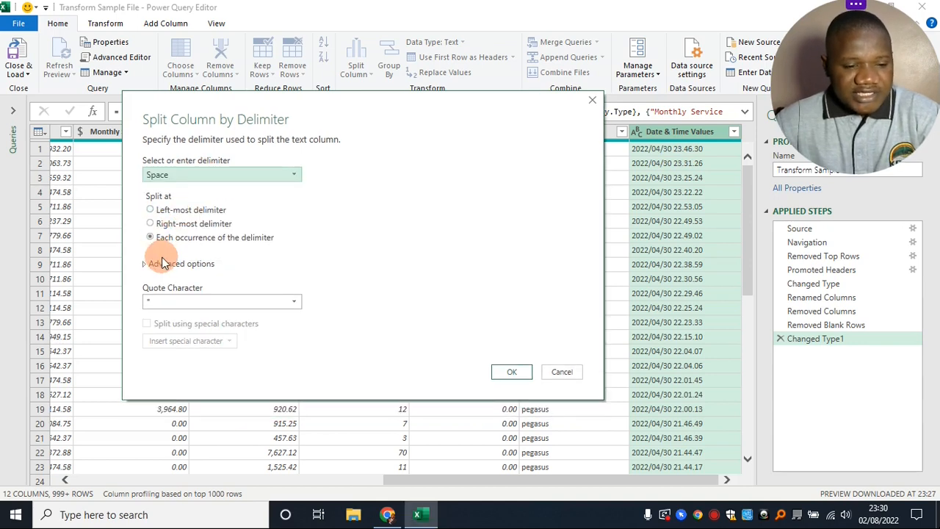
click(511, 373)
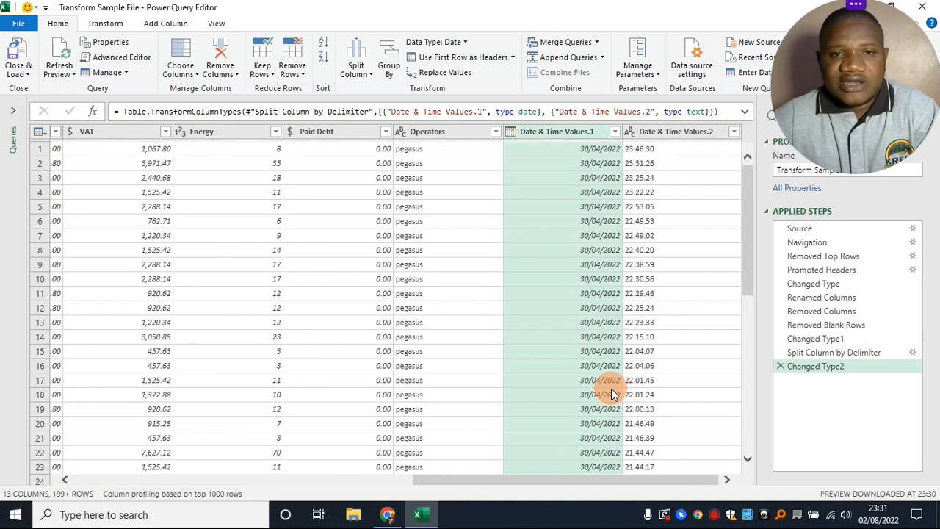
double_click(562, 132)
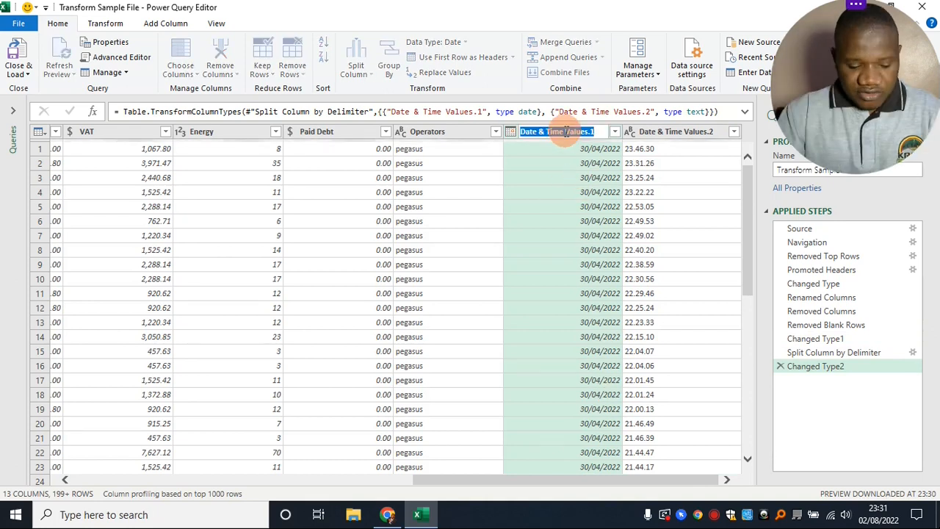
text(Date)
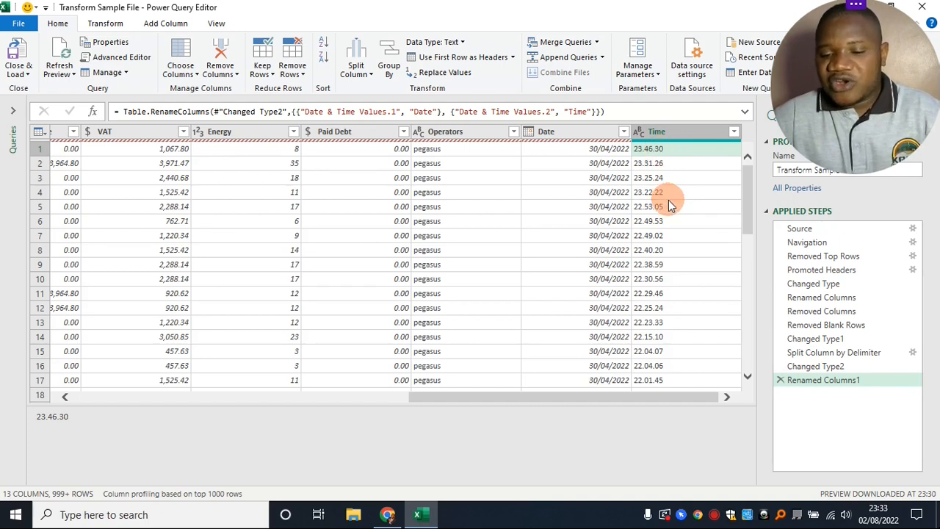
Try to change the Time column's data type to Time, and delete that type-change step.
click(638, 133)
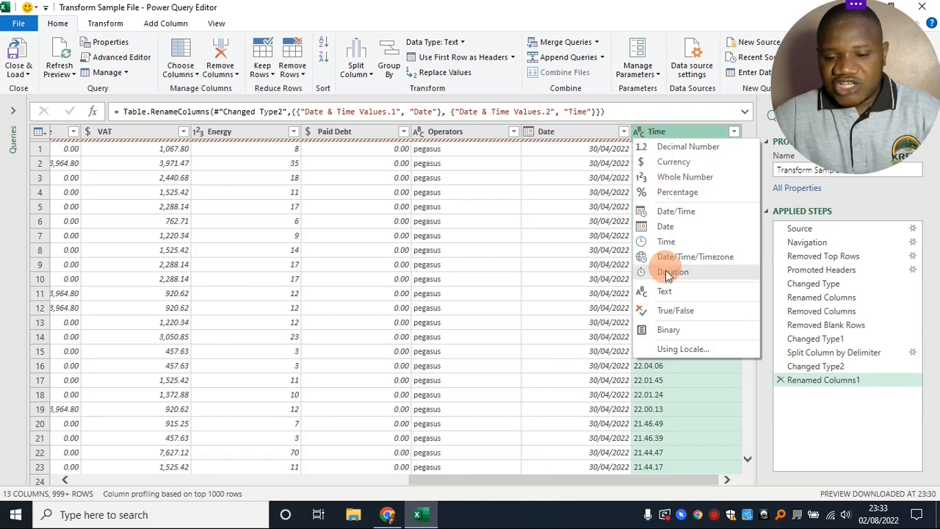
click(666, 241)
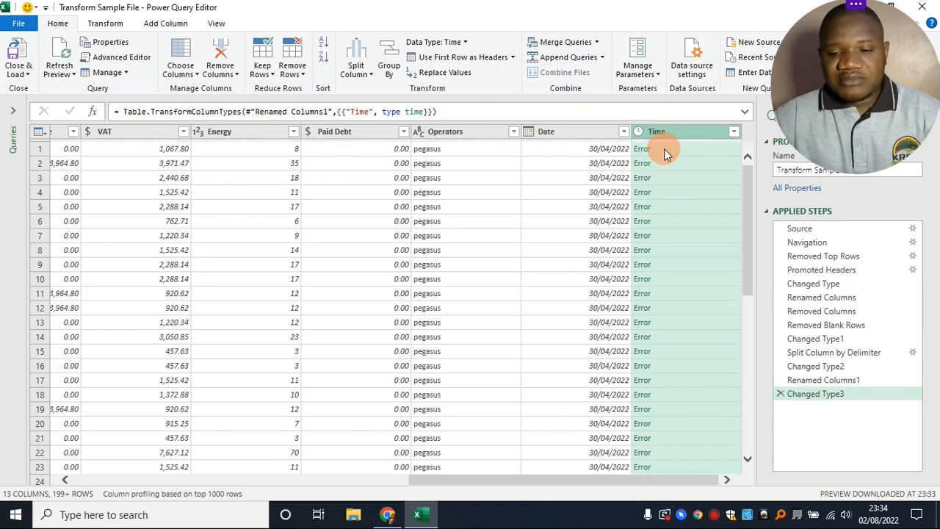
click(780, 395)
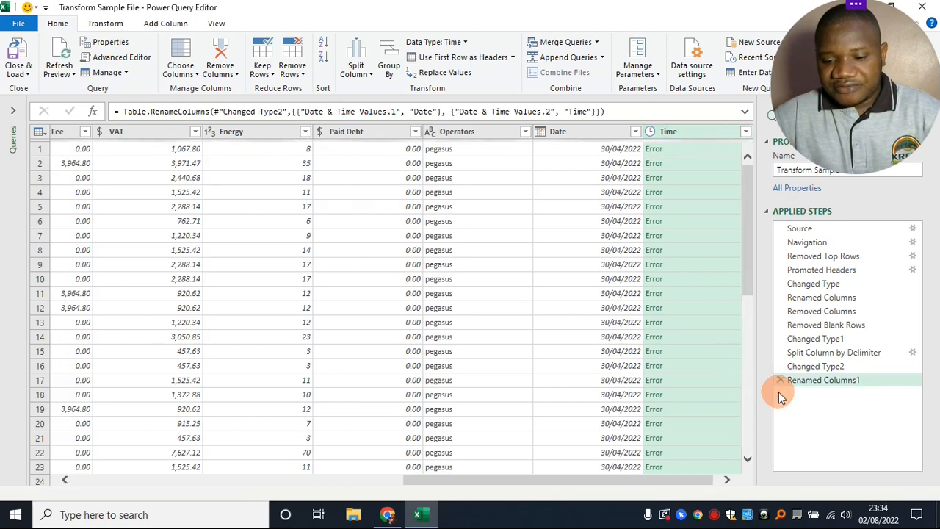
Replace every full stop with a colon in the Time column and set the column's data type to Time.
click(668, 140)
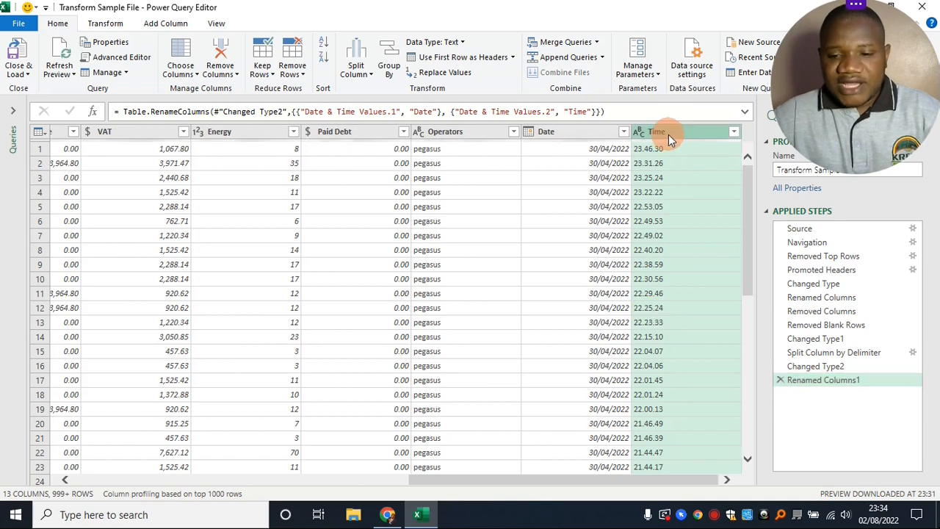
right_click(669, 135)
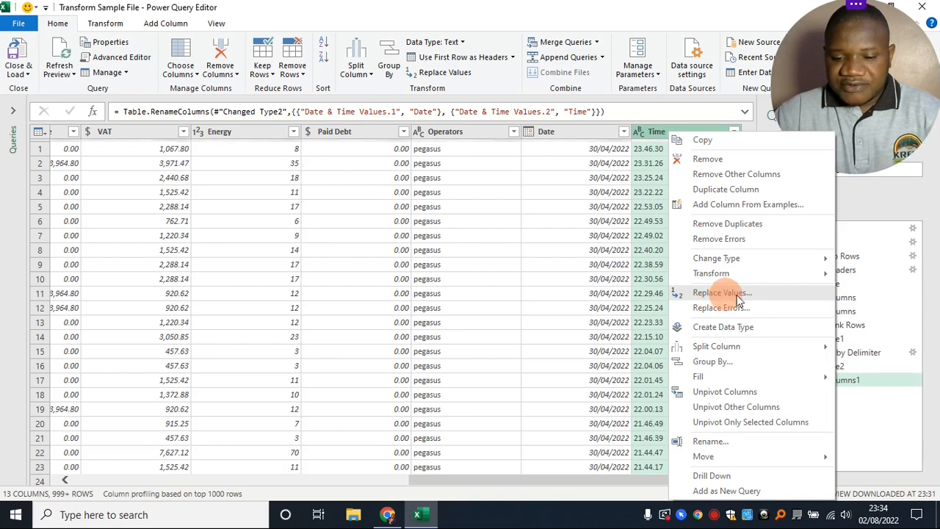
click(706, 294)
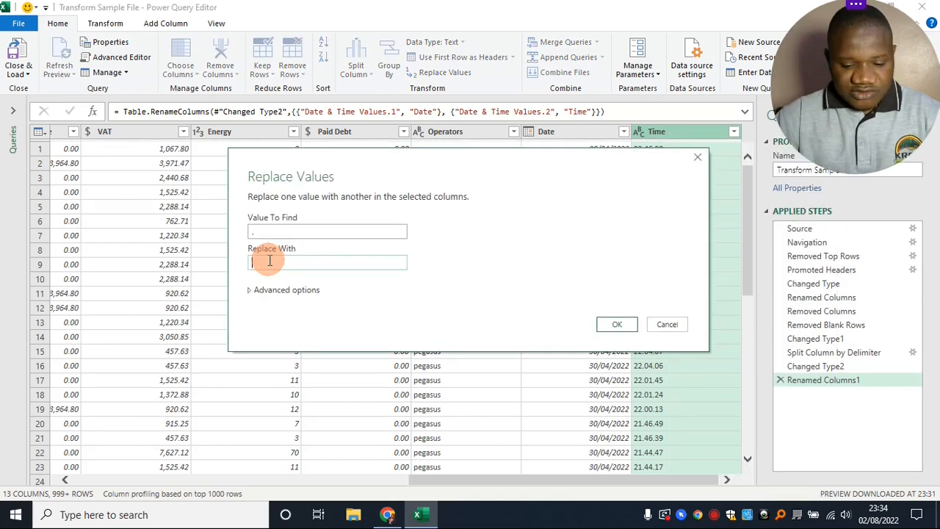
click(616, 321)
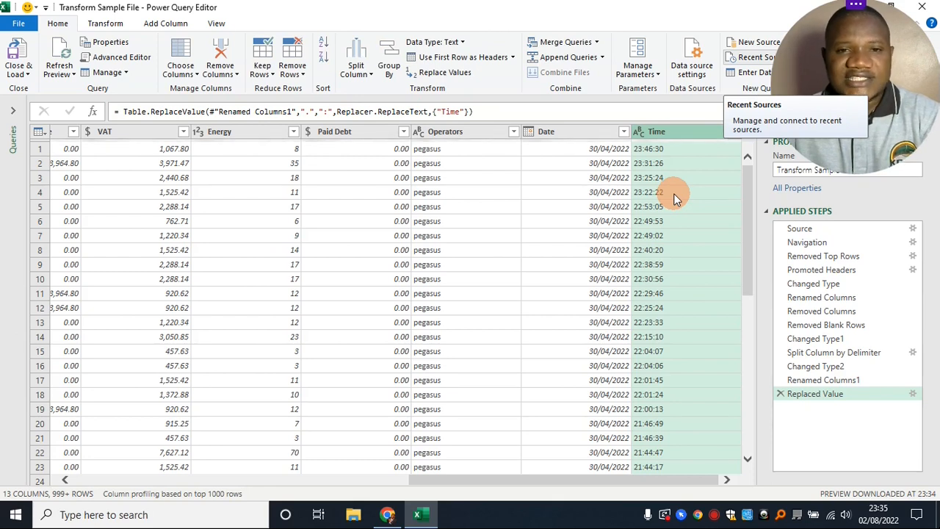
click(638, 134)
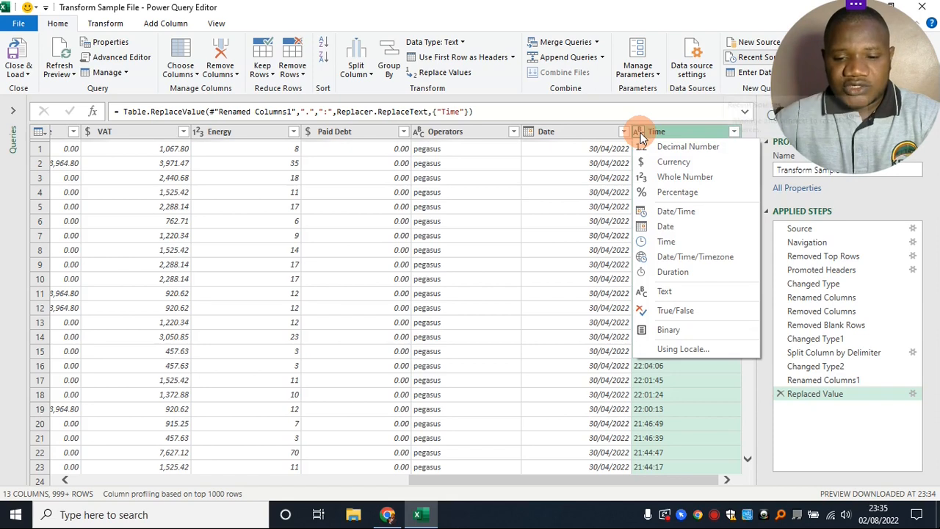
click(665, 243)
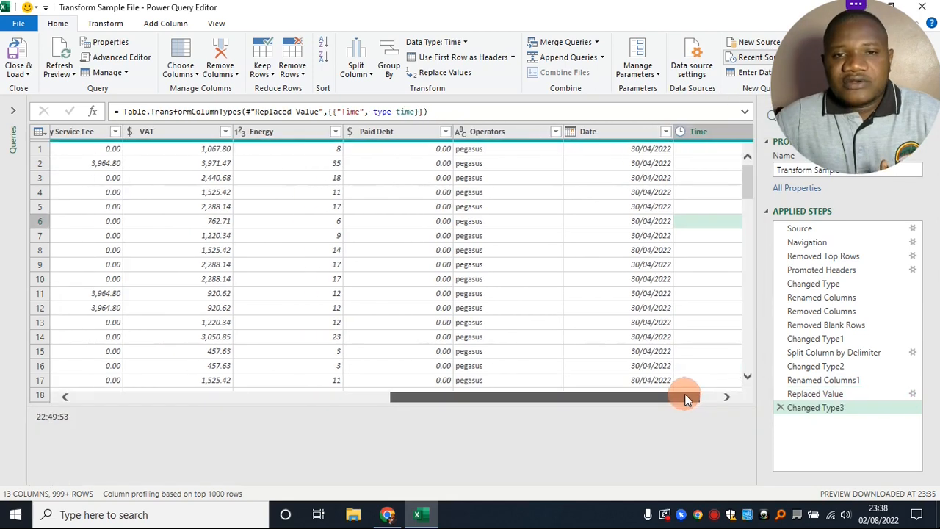
Open the Transactions query and delete its Changed Type step.
drag(684, 395, 575, 402)
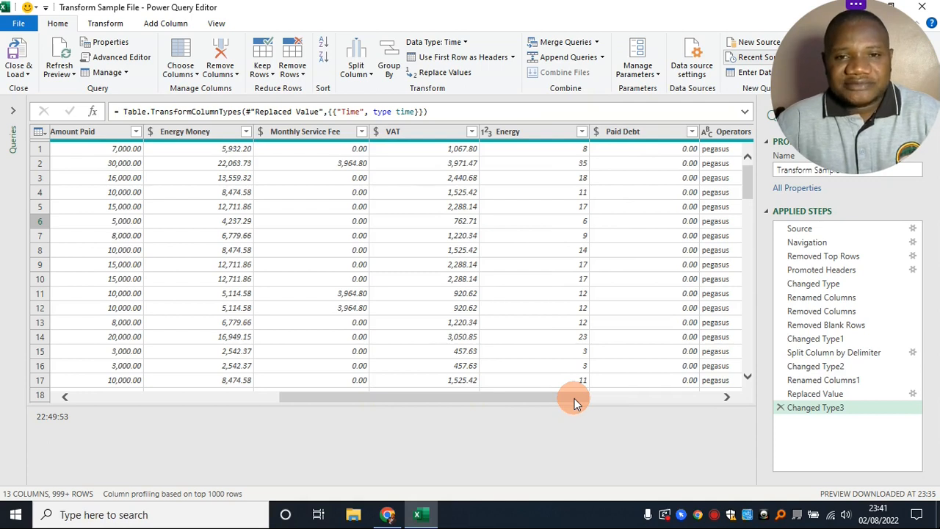
drag(574, 398, 364, 398)
click(12, 110)
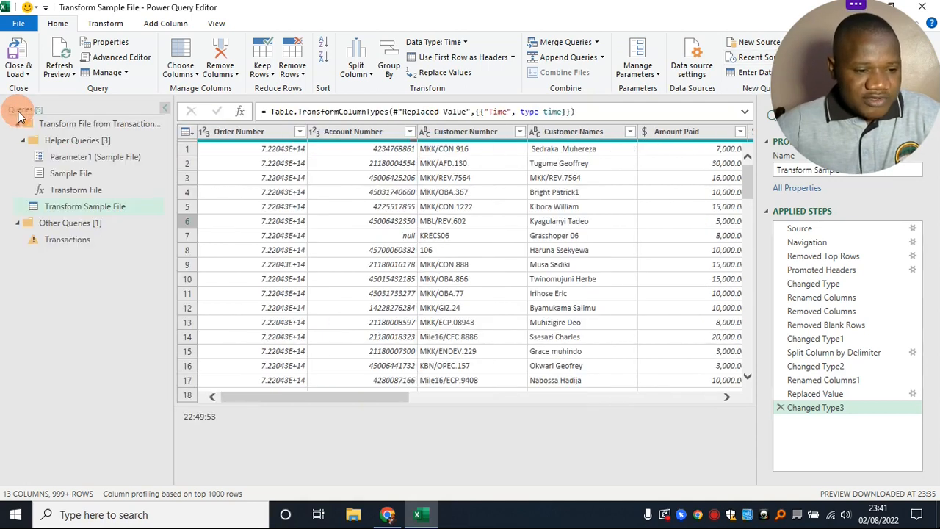
click(52, 243)
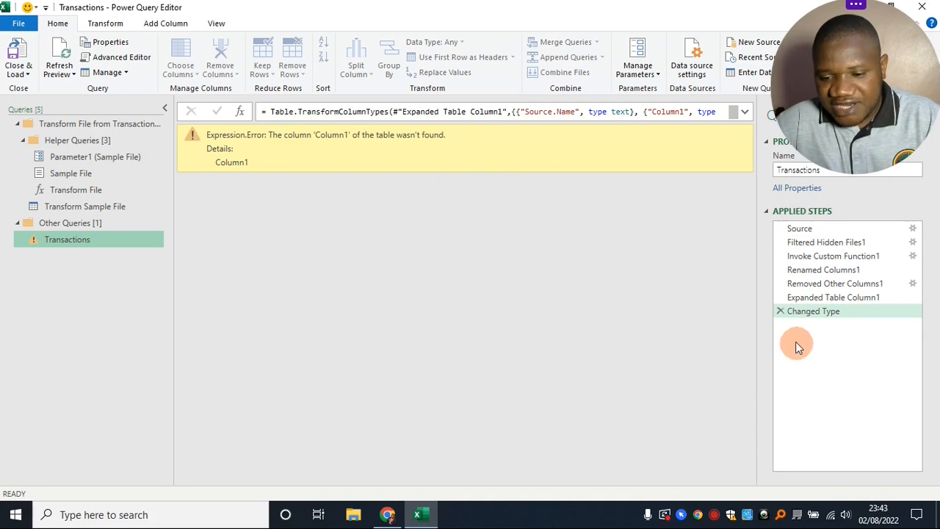
click(781, 310)
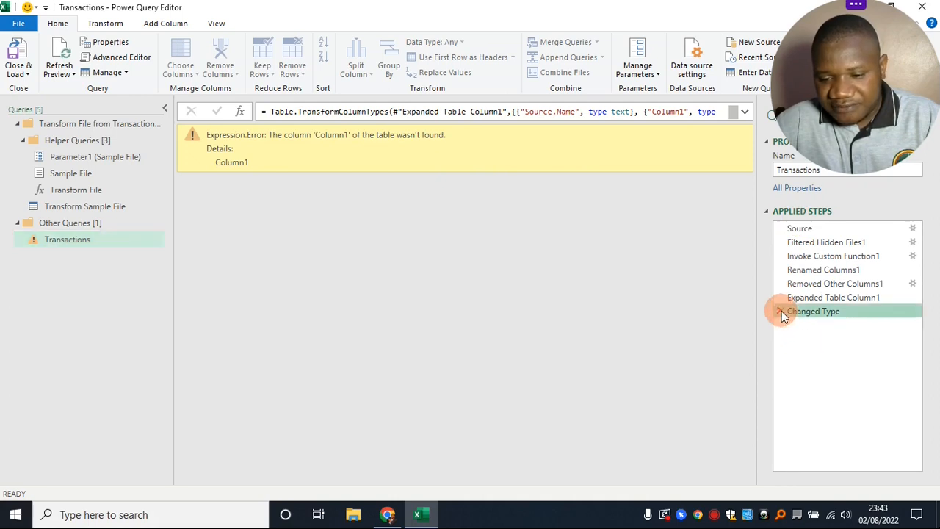
click(359, 163)
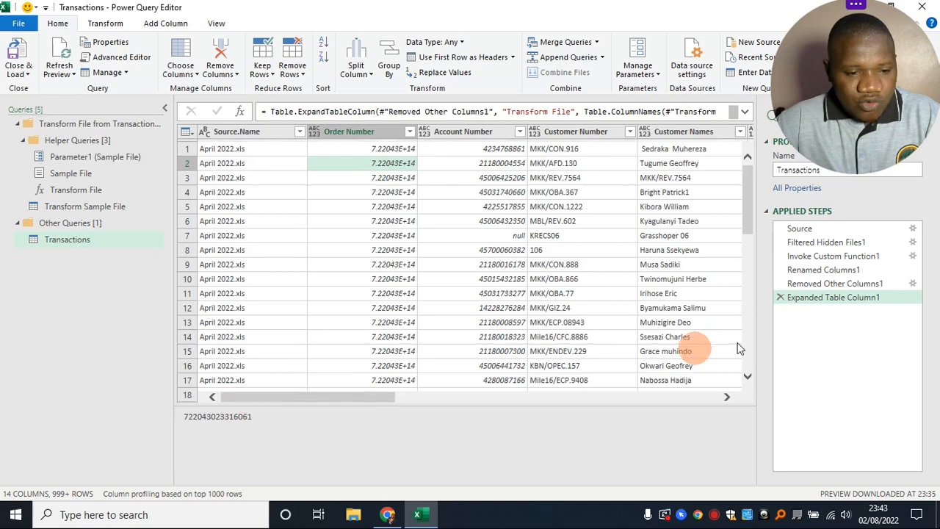
Remove the Source.Name column from the Transactions query and look across the remaining columns.
click(260, 133)
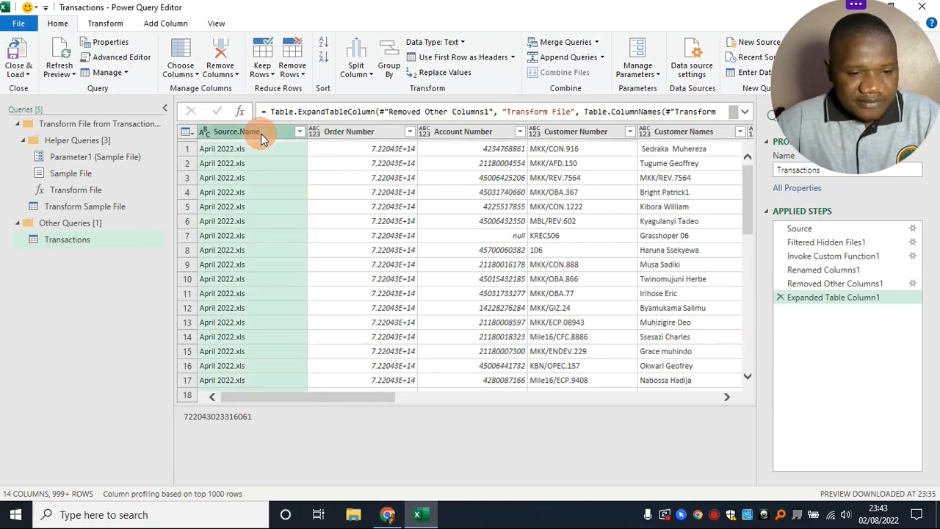
right_click(260, 134)
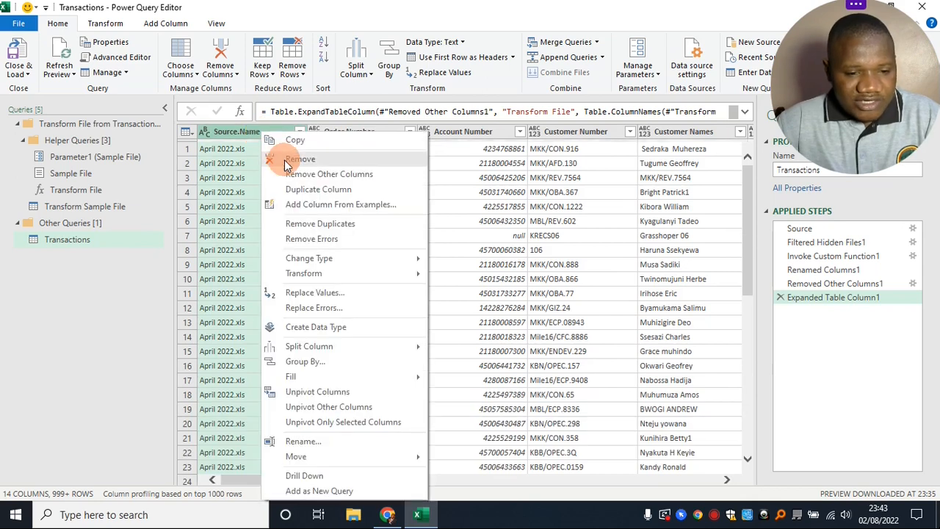
click(284, 160)
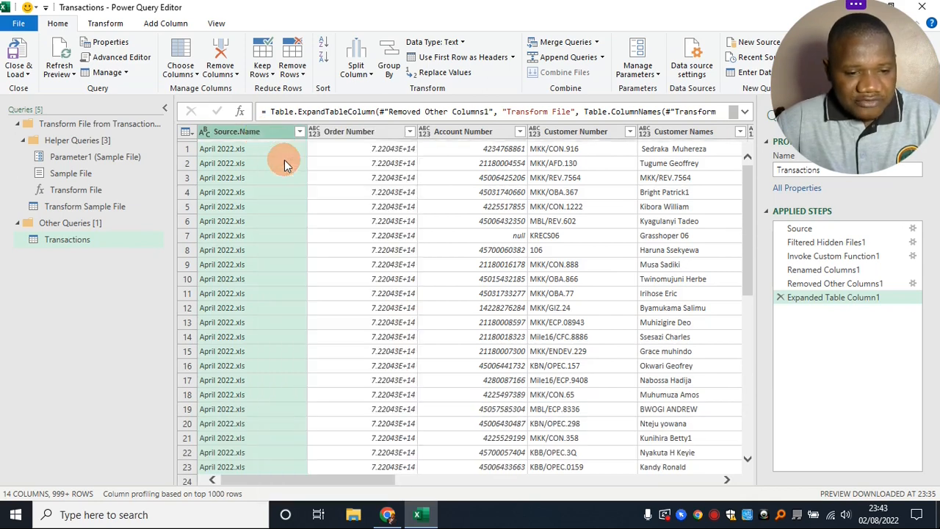
click(331, 177)
drag(373, 397, 695, 394)
drag(629, 394, 278, 391)
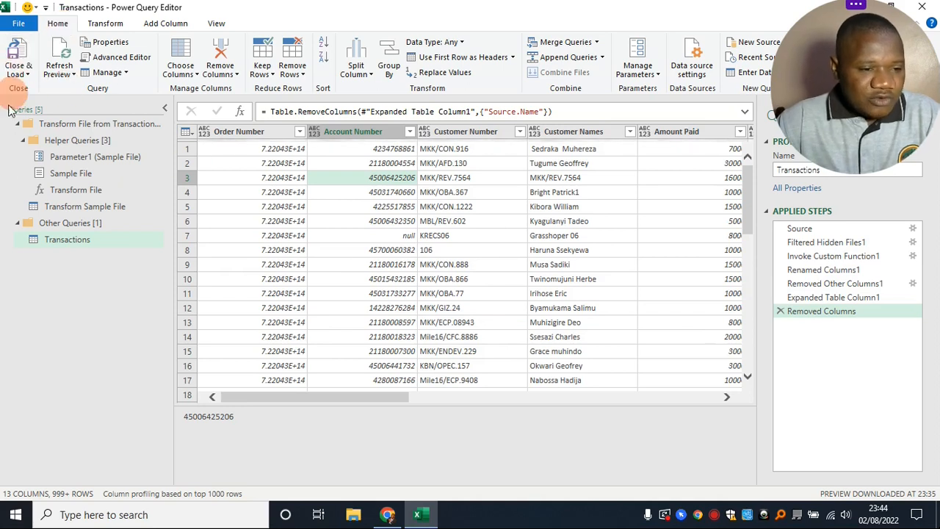
Close the query editor and load the data as a PivotTable Report in cell B2 of the existing Power Query worksheet.
click(29, 73)
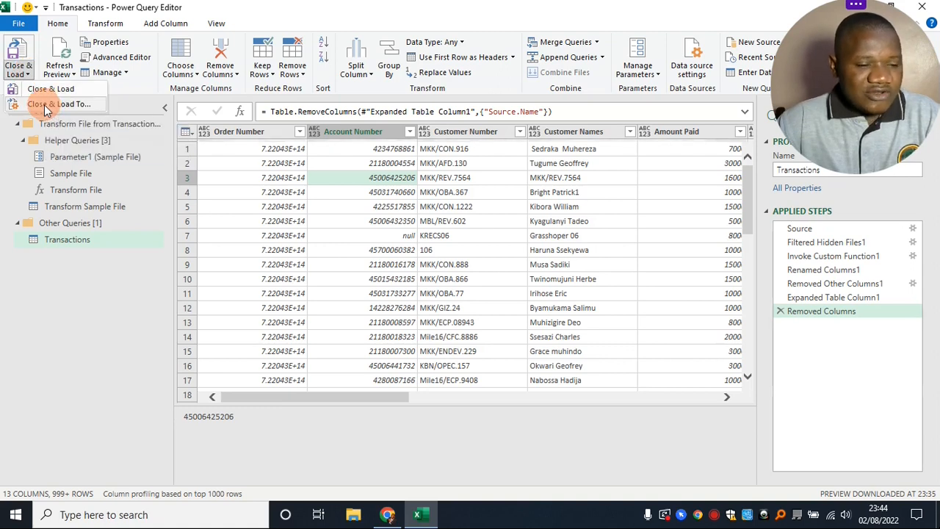
click(47, 106)
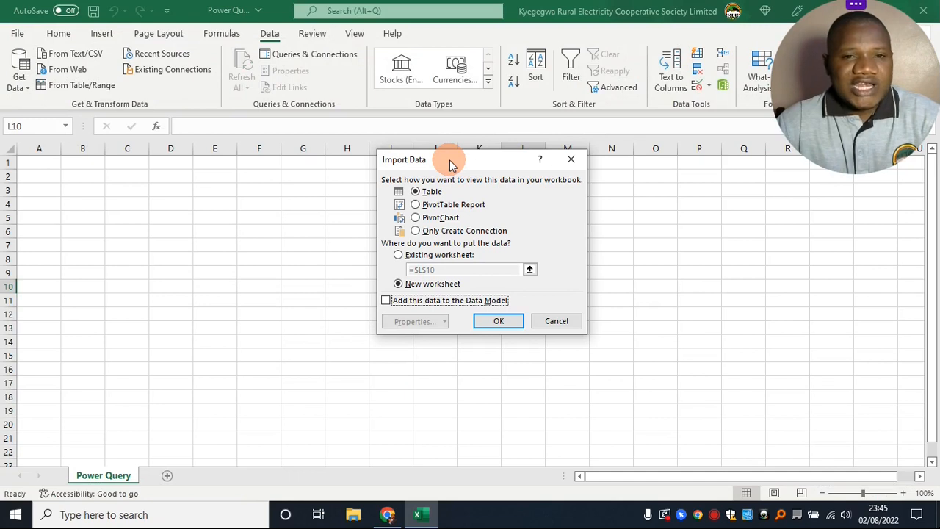
drag(447, 162, 412, 167)
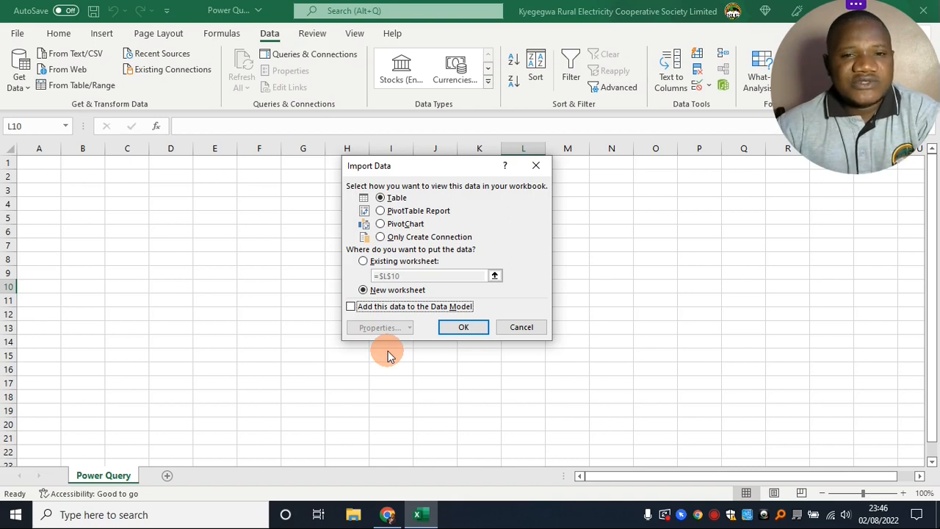
click(379, 211)
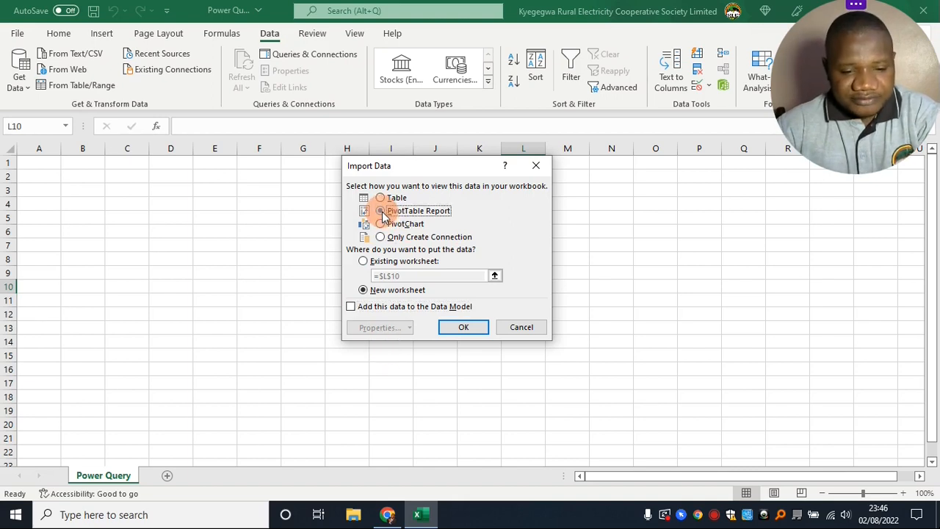
click(364, 261)
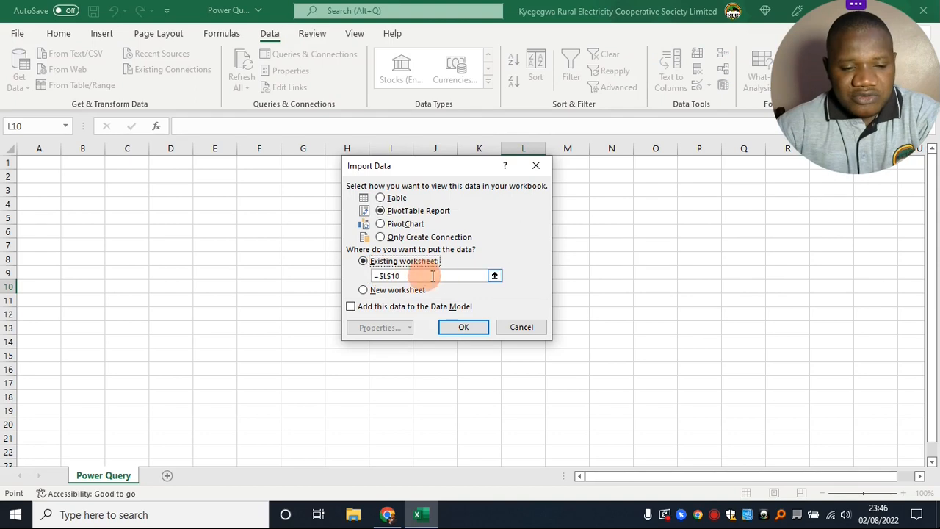
click(494, 278)
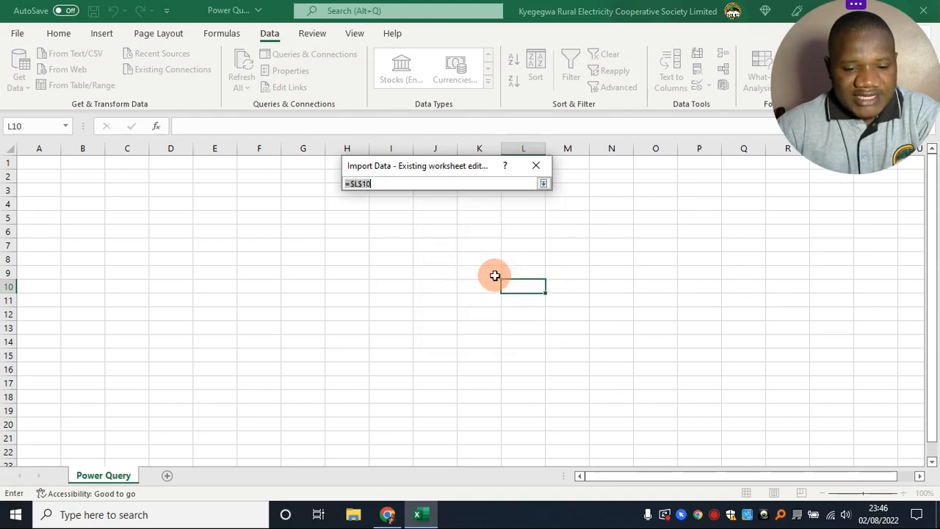
click(87, 176)
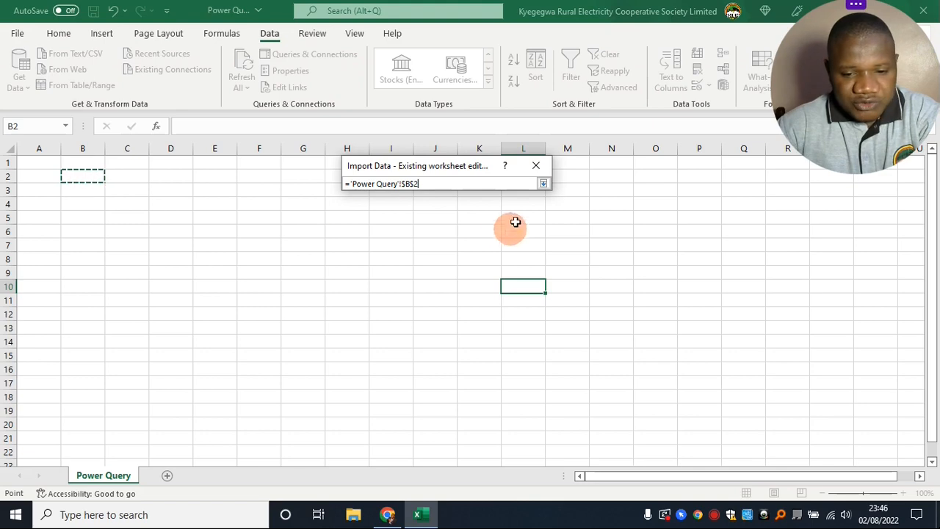
click(543, 183)
click(472, 326)
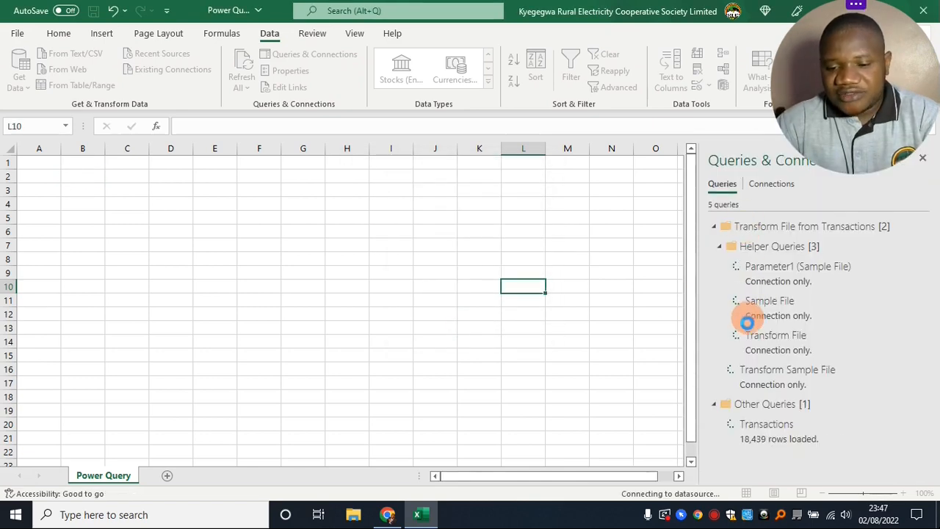
Build the pivot table with Operators as rows and Amount Paid as summed values.
mouse_move(832, 424)
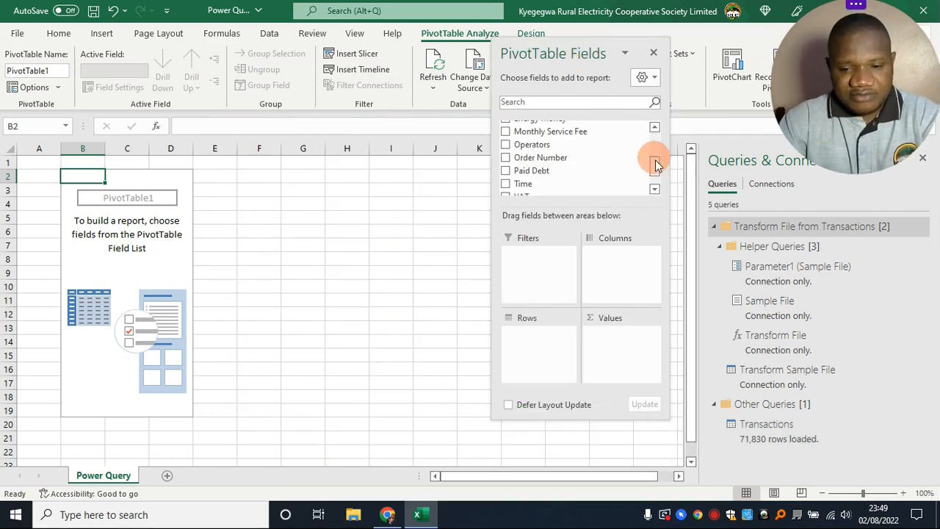
drag(655, 165, 656, 159)
drag(554, 163, 534, 341)
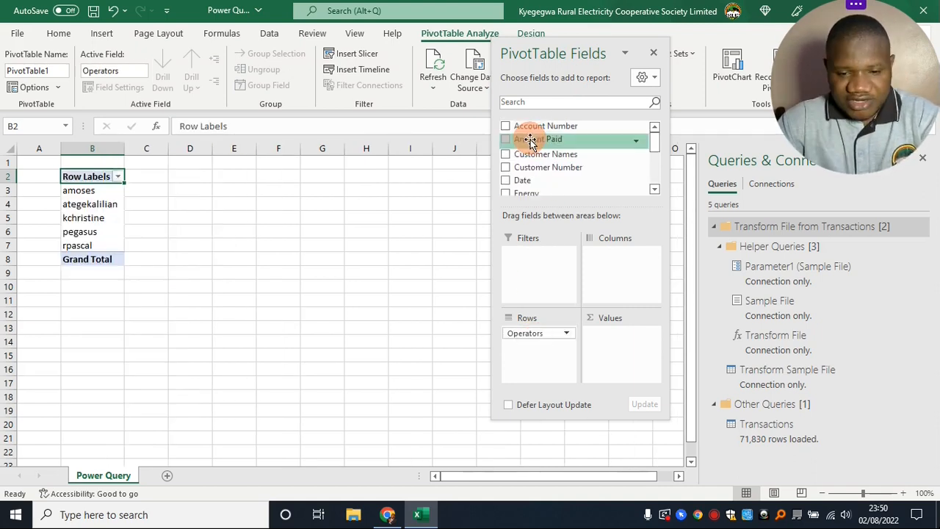
drag(531, 140, 609, 354)
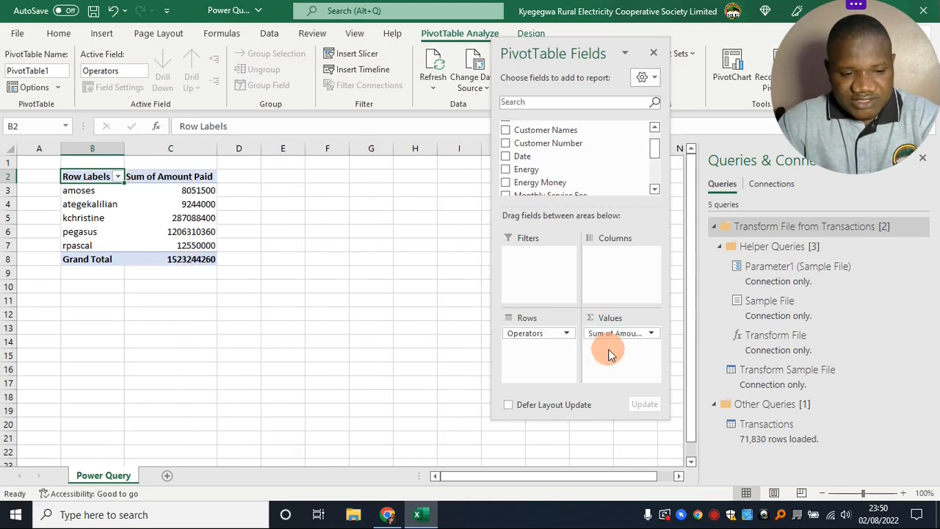
Format the Amount Paid values as Number with 0 decimal places, a 1000 separator and the last red negative style.
click(160, 190)
right_click(160, 190)
click(216, 240)
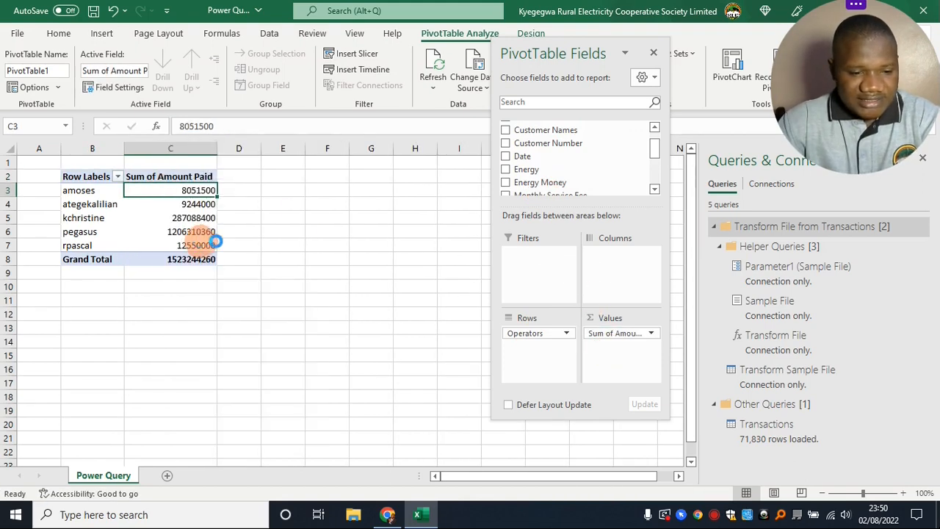
click(129, 229)
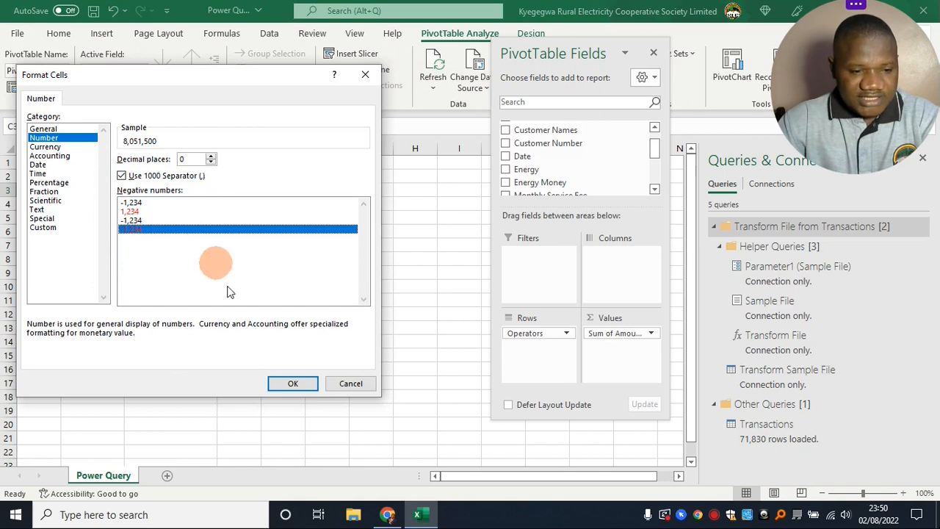
click(289, 384)
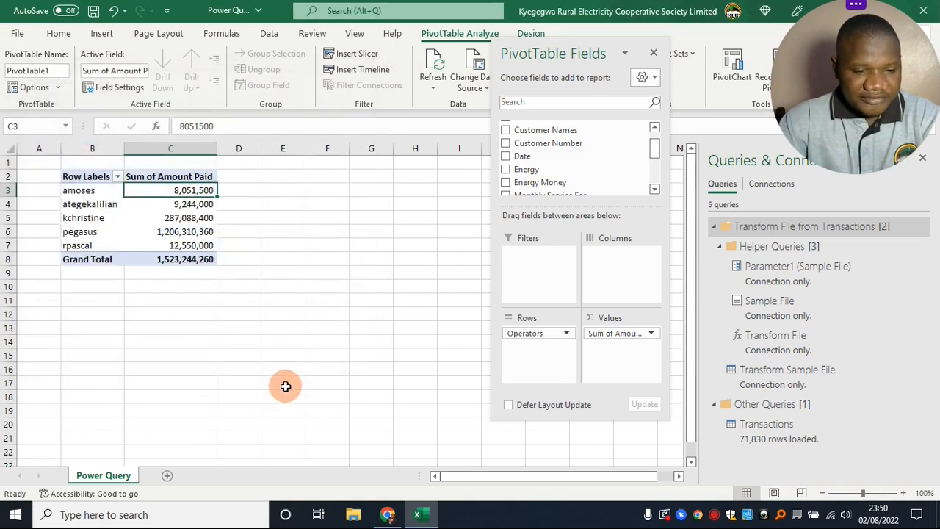
click(285, 386)
Rename the pivot table's headers to Sales Rep in B2 and Sales Amount in C2.
click(81, 175)
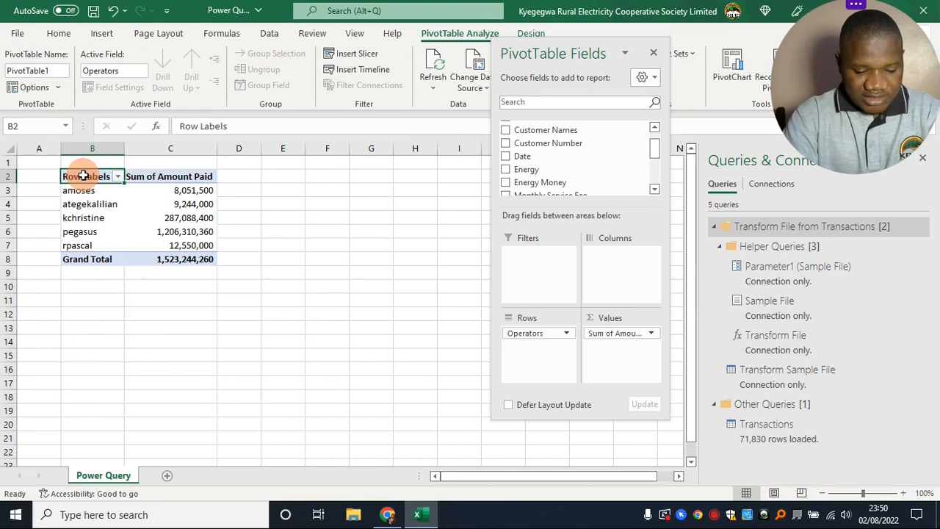
text(Sales Rep)
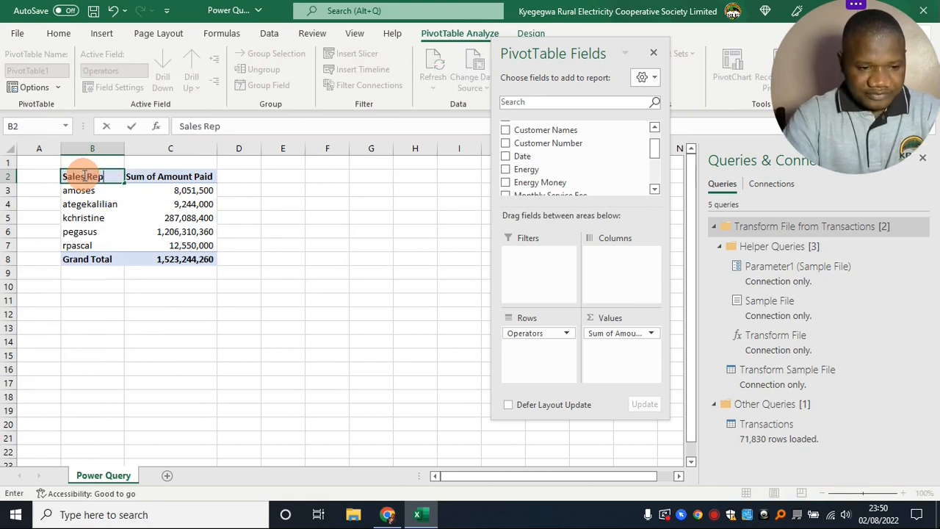
click(169, 178)
text(Sal)
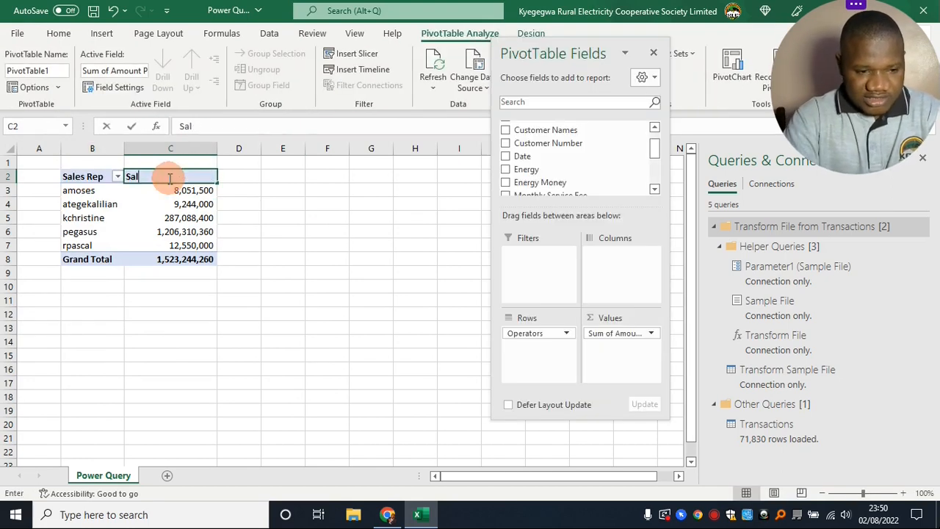
text(es Amount)
click(178, 200)
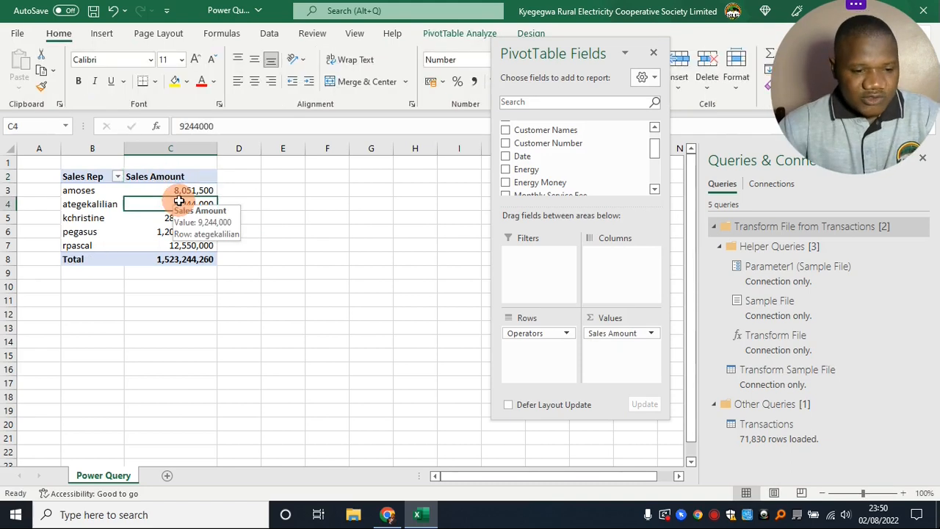
Apply an orange PivotTable style with a filled header row to the sales pivot table.
drag(527, 54, 533, 85)
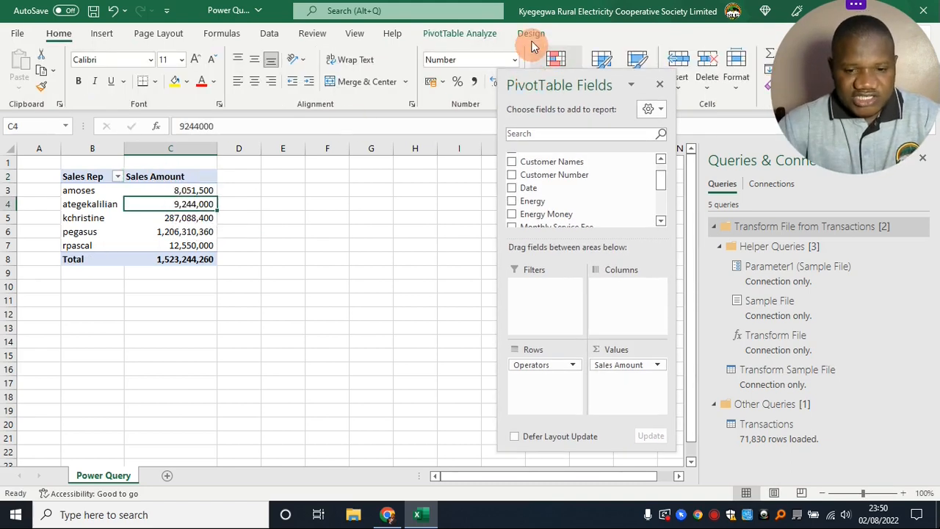
click(531, 34)
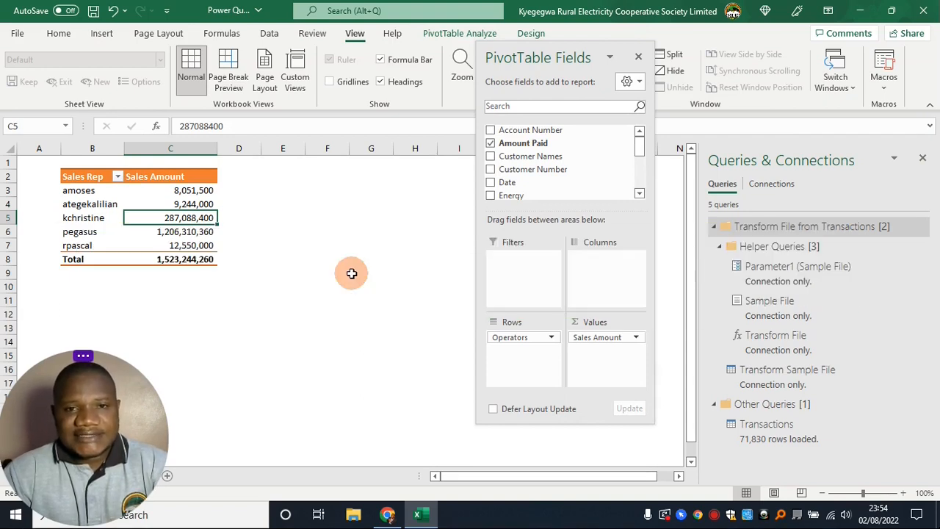
Open the Transform Sample File query for editing and start a column from examples based on the Date column.
click(174, 206)
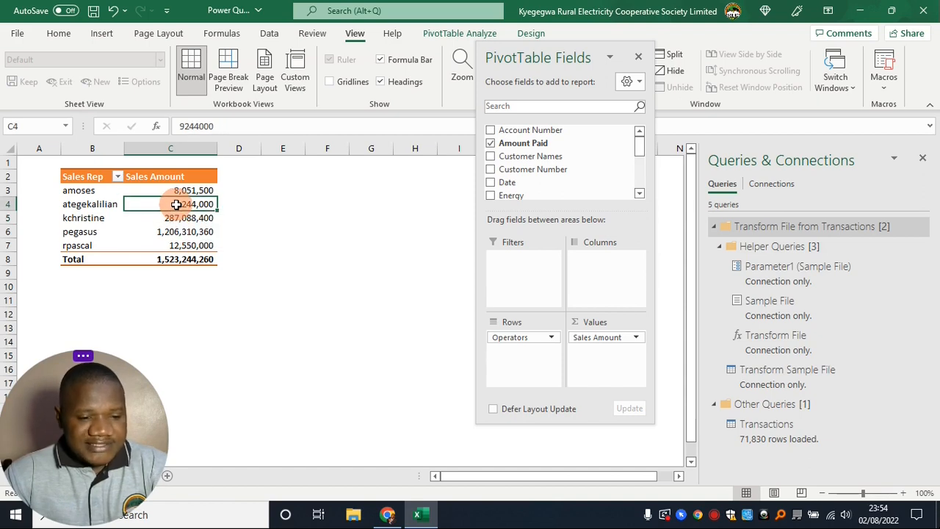
click(771, 381)
double_click(771, 381)
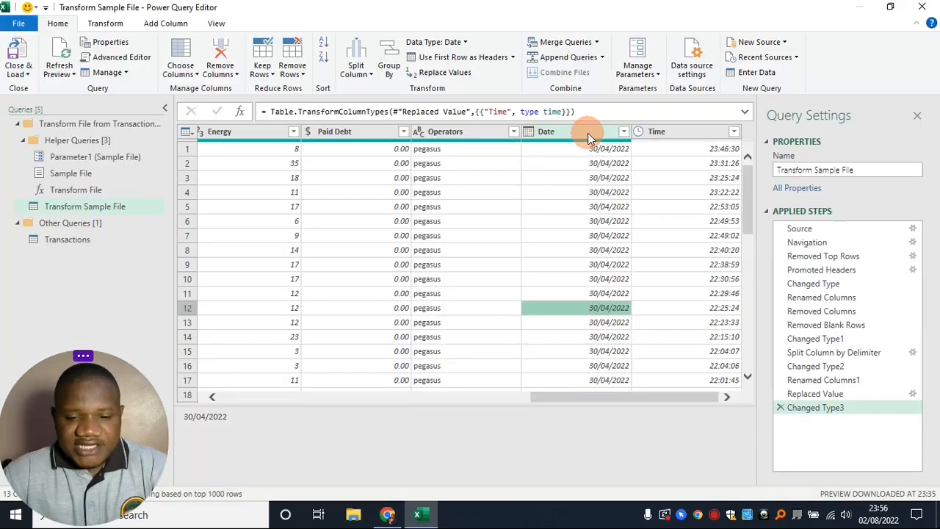
click(588, 132)
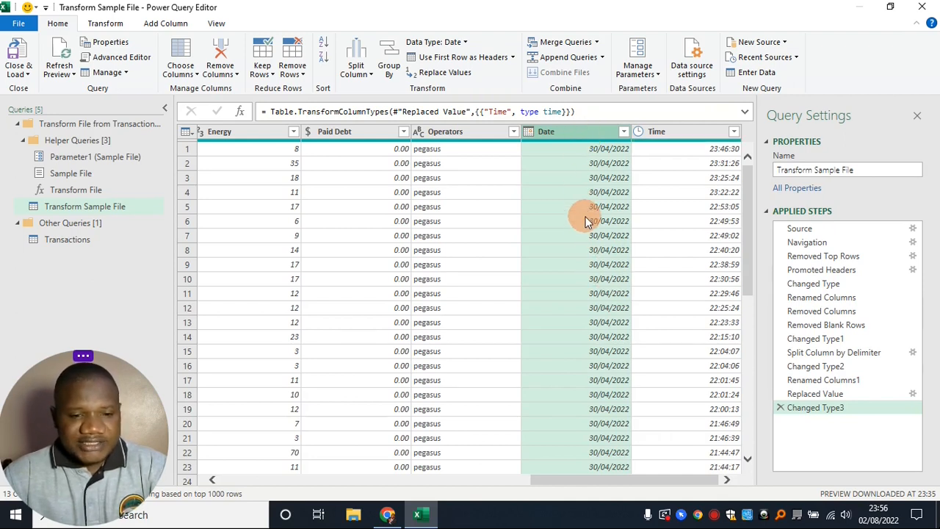
click(165, 25)
click(39, 75)
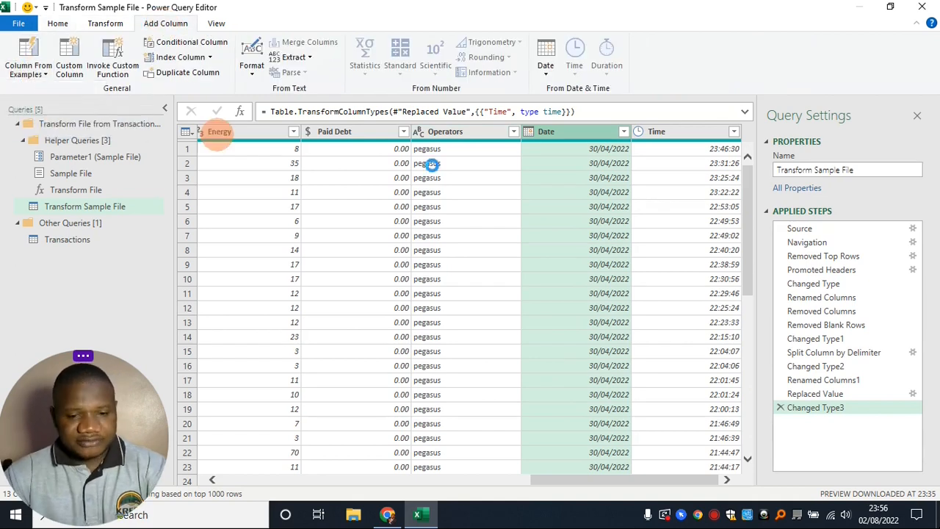
click(50, 103)
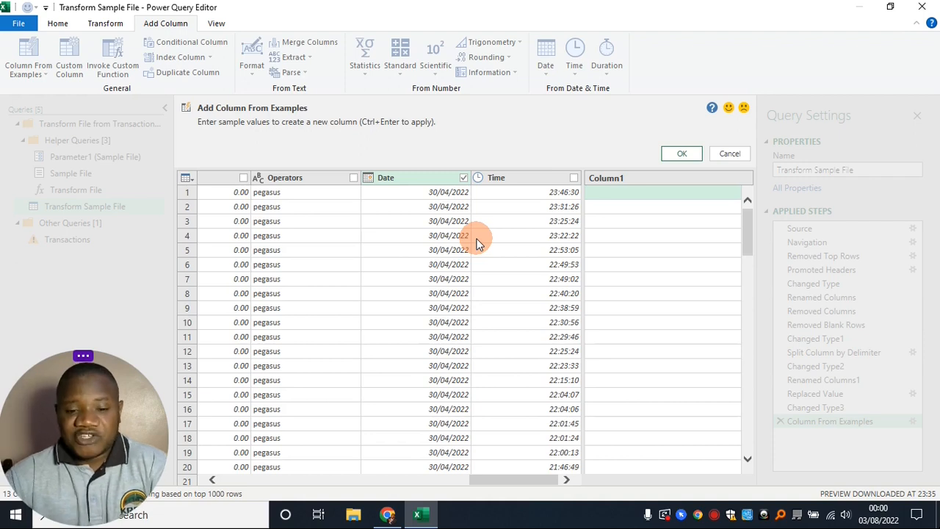
Fill the new column with the example April (Month Name from Date) and add it to the query.
click(601, 194)
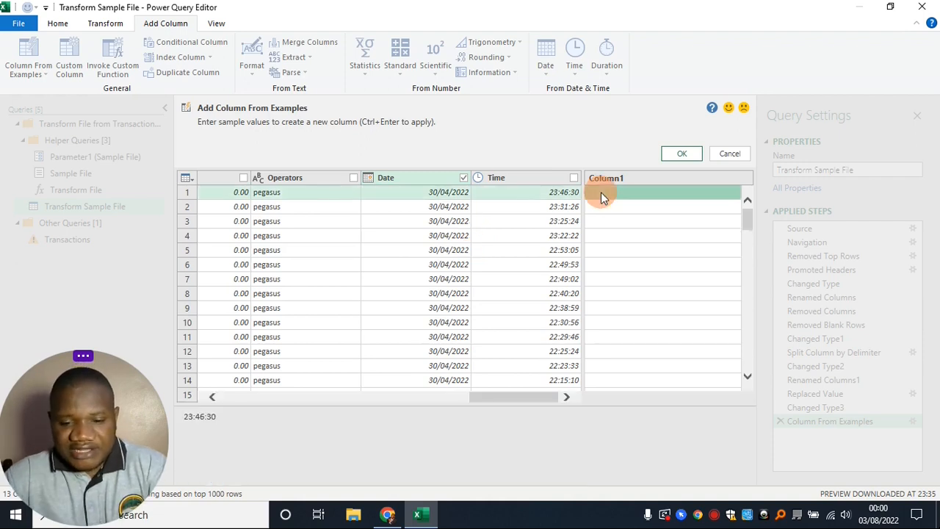
click(601, 192)
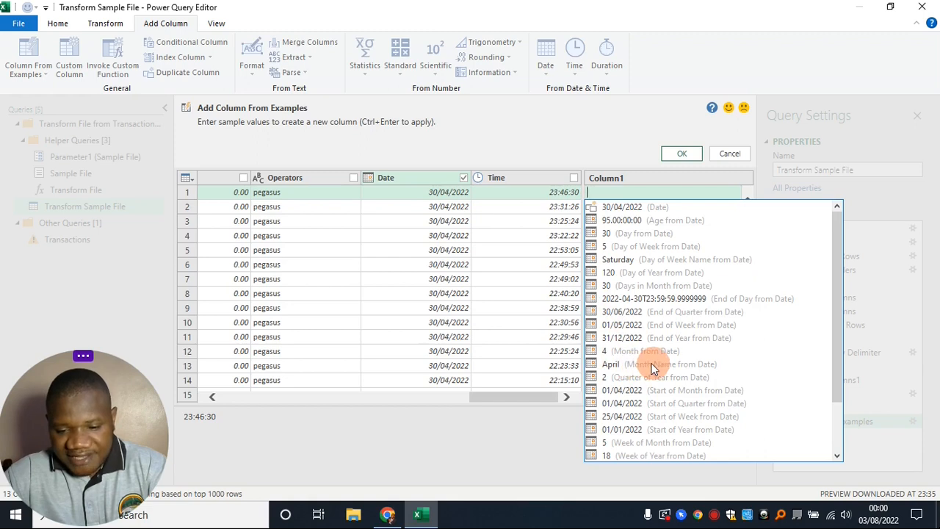
click(611, 365)
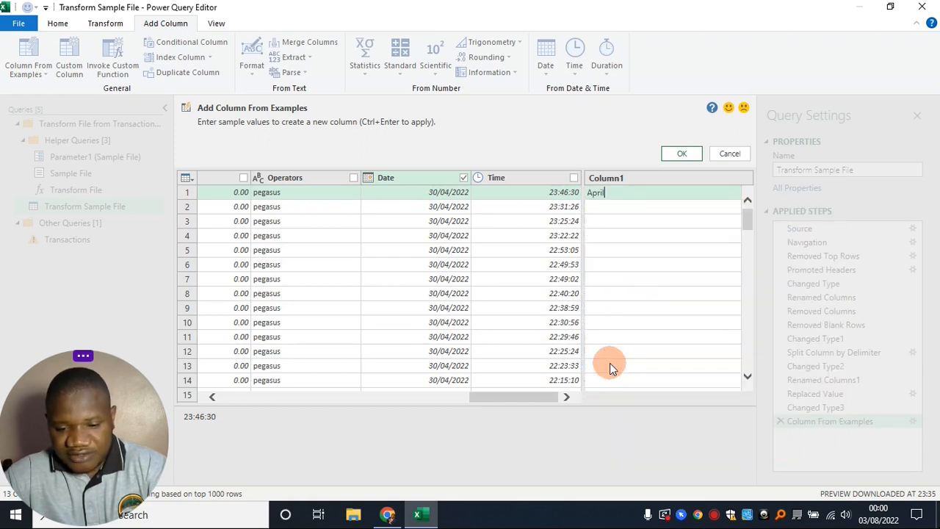
click(602, 208)
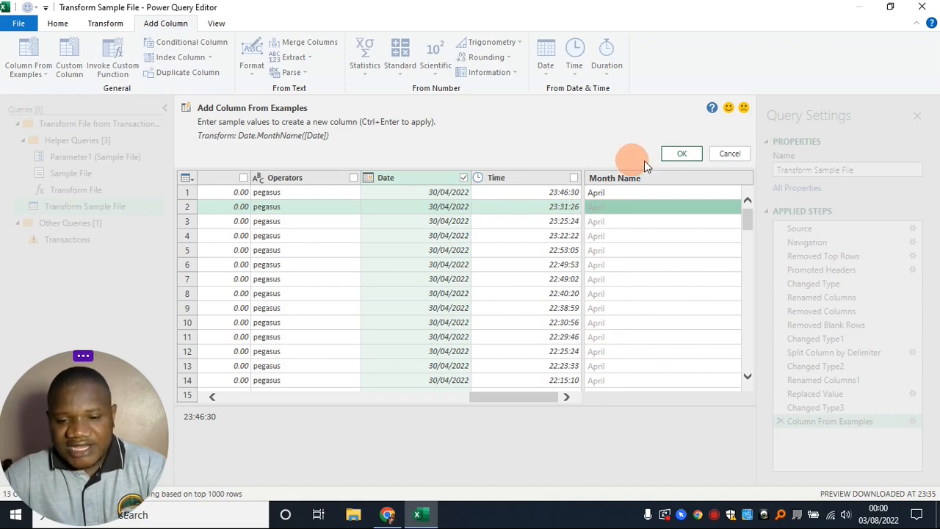
click(675, 154)
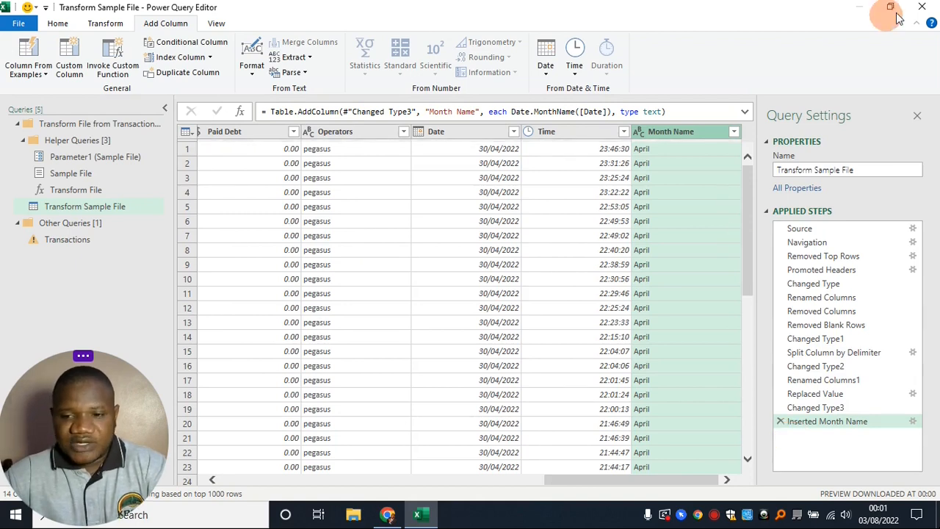
Keep the query changes on returning to the worksheet and refresh all the workbook's data.
click(495, 289)
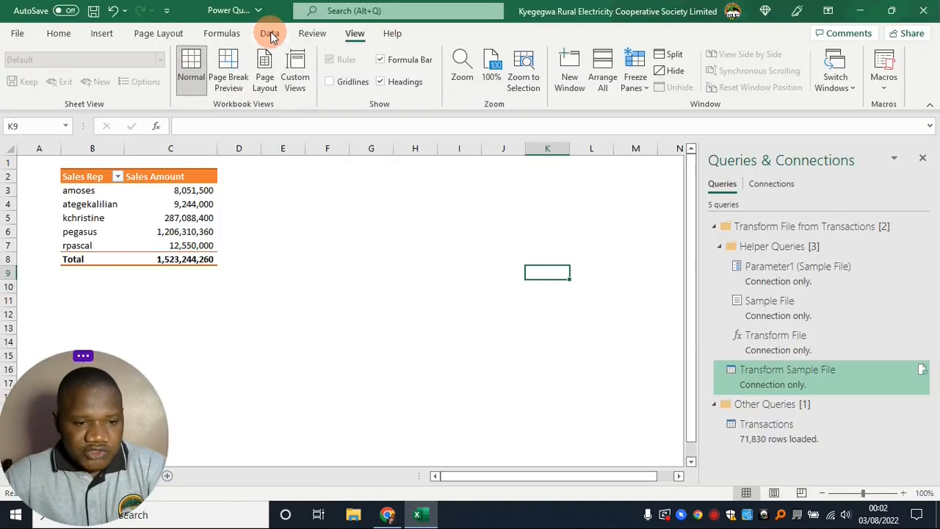
click(271, 33)
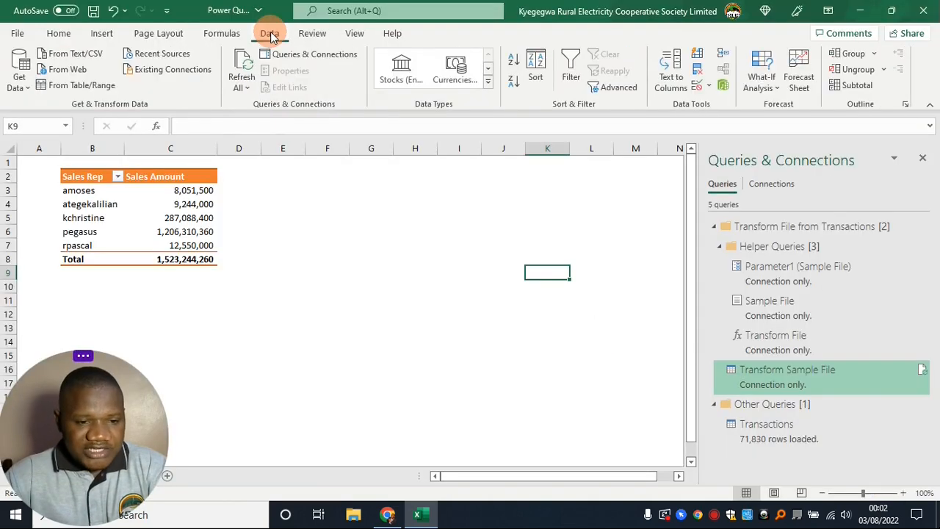
click(243, 87)
click(257, 105)
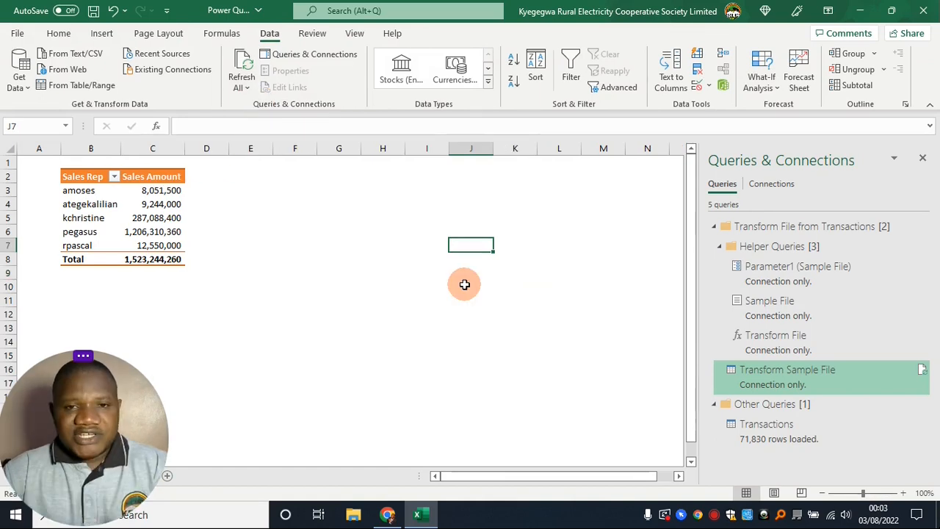
Show the sales pivot table's field list, add Month Name as a slicer and try filtering by January.
click(156, 217)
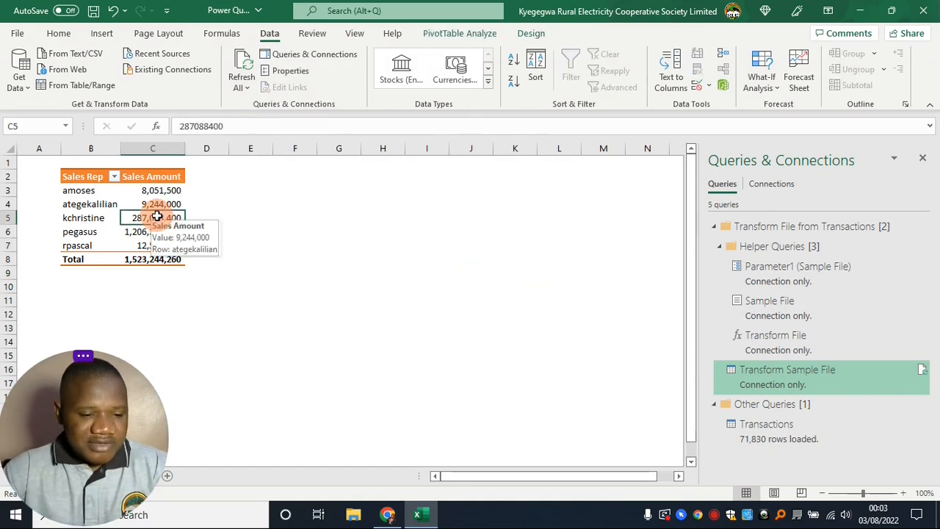
right_click(156, 216)
click(211, 451)
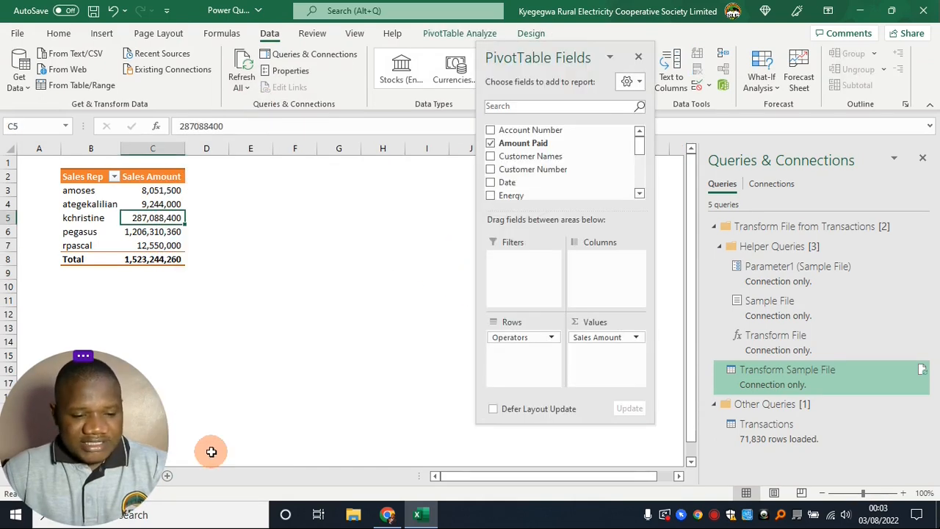
scroll(513, 165, down, 2)
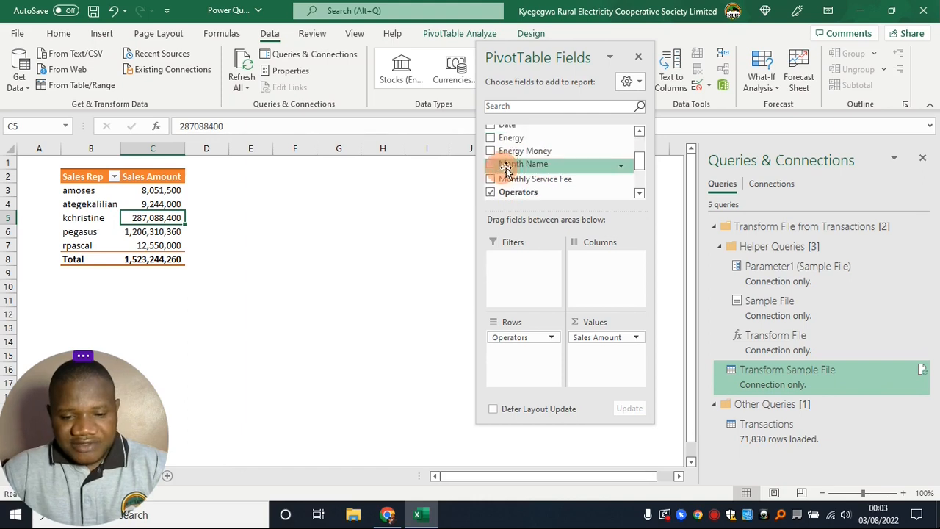
right_click(513, 165)
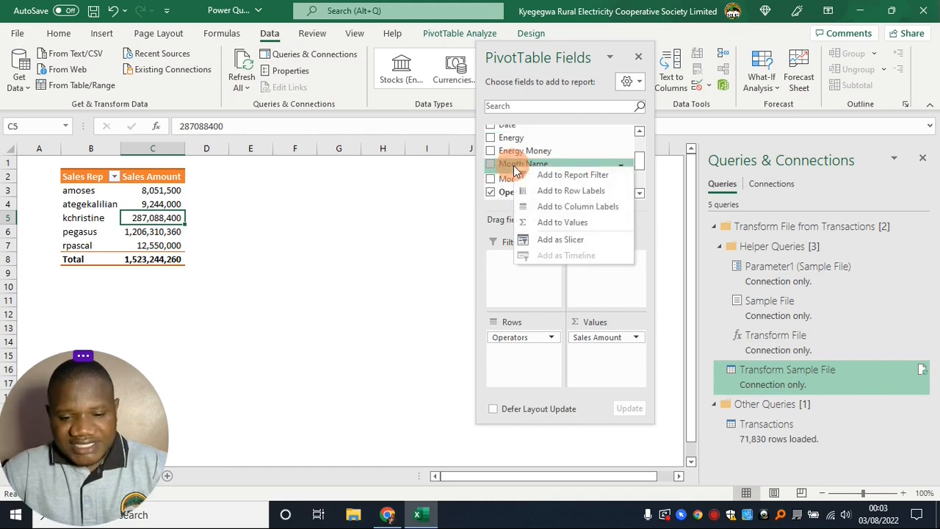
click(560, 238)
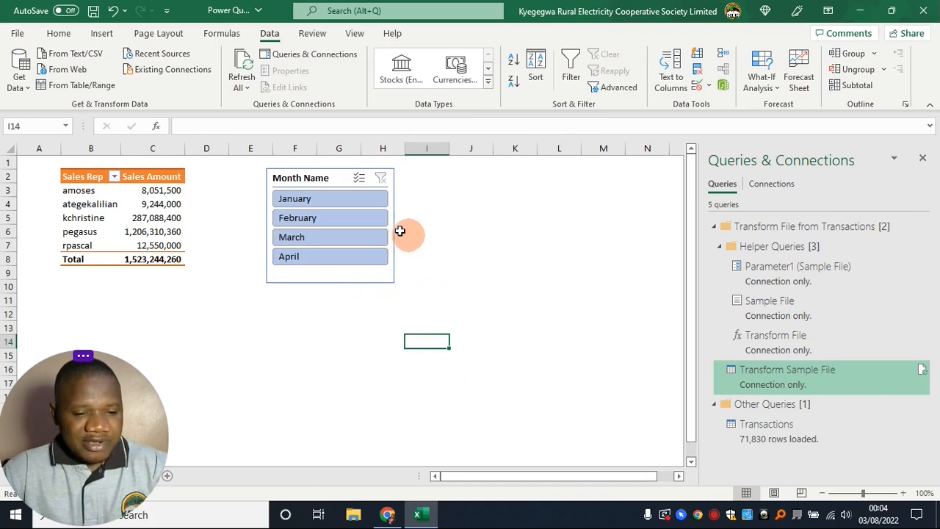
click(309, 201)
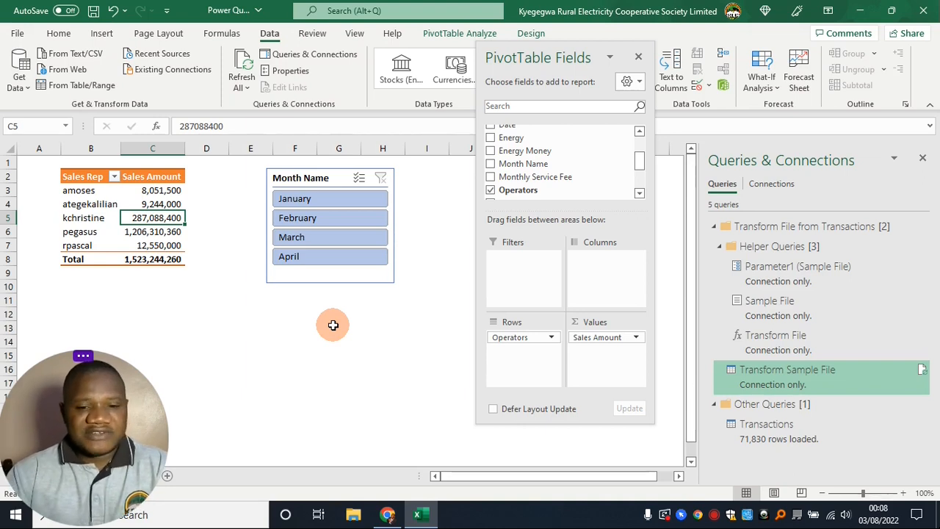
Switch to File Explorer and paste the May 2022 workbook from the desktop into the Transactions folder.
click(859, 10)
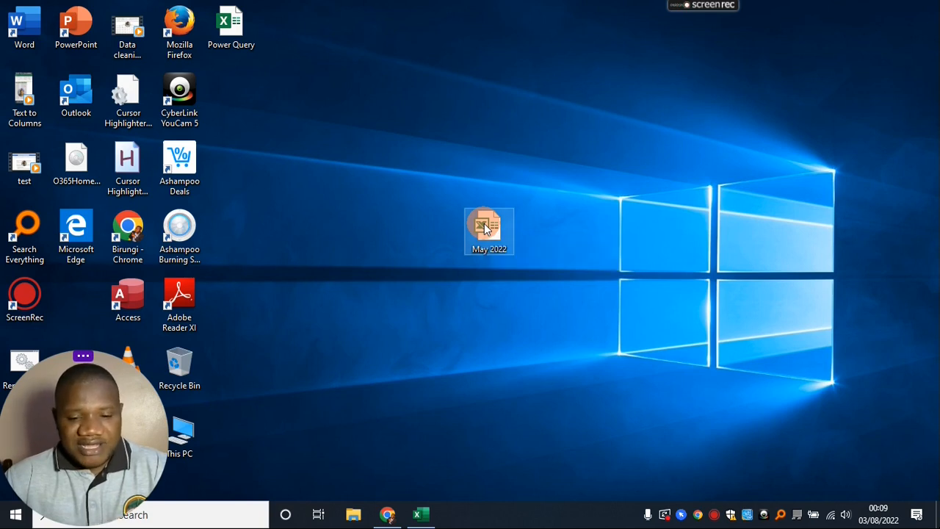
key(super+e)
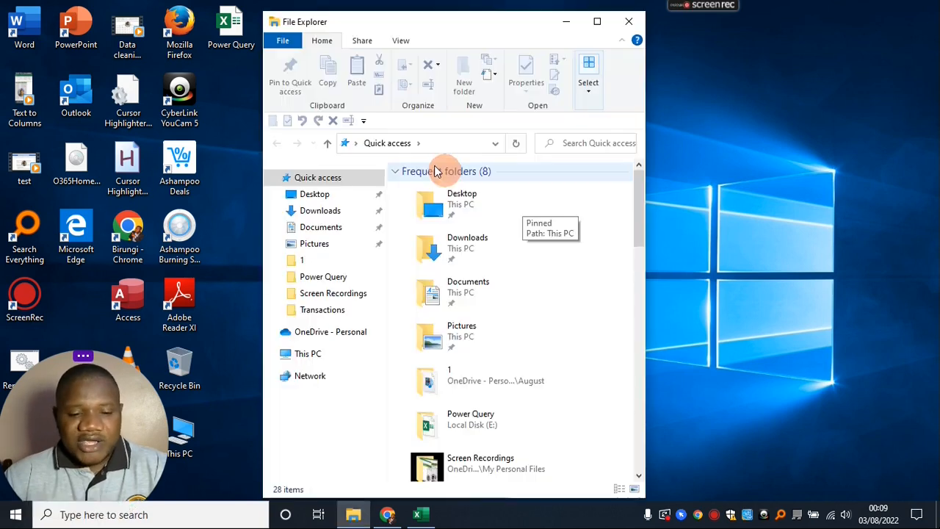
click(312, 317)
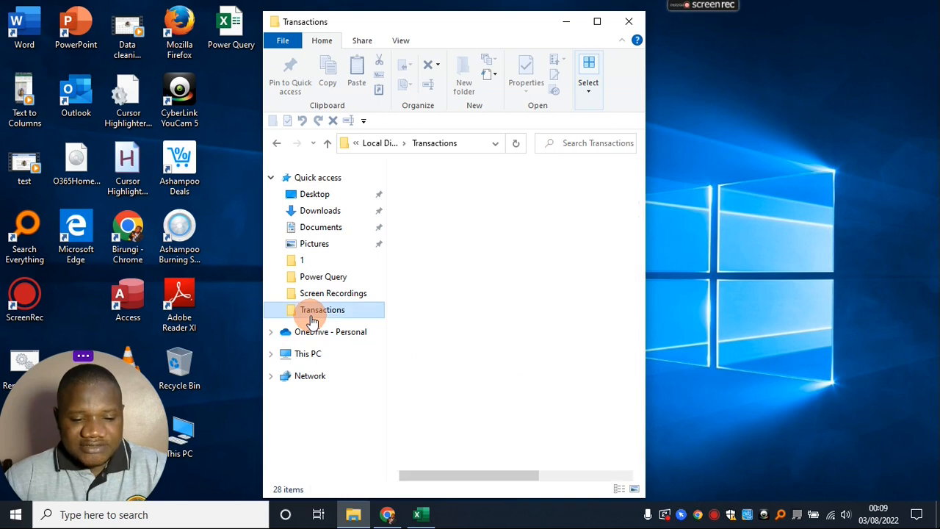
right_click(442, 282)
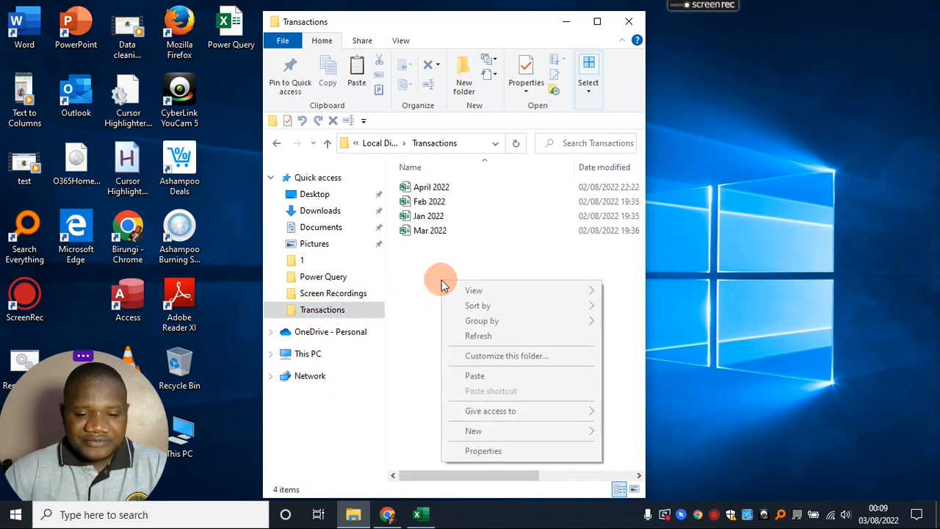
click(472, 376)
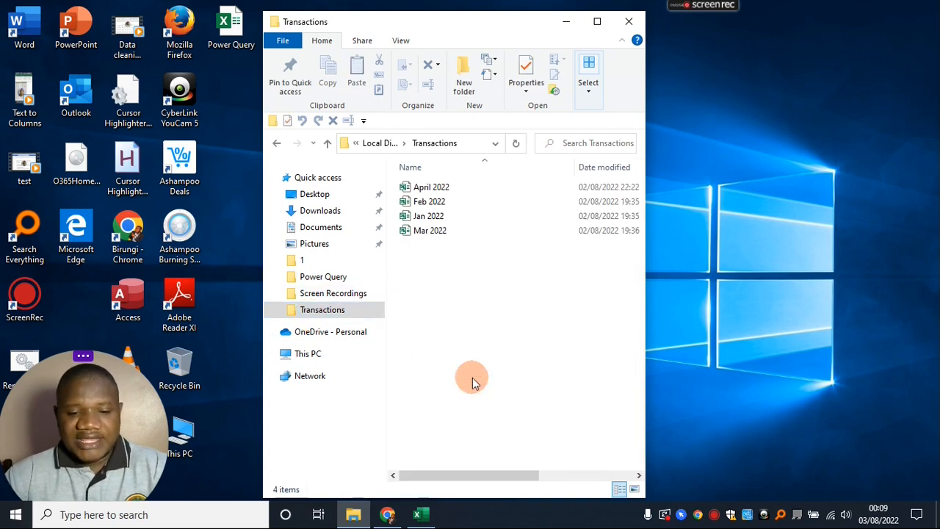
click(629, 22)
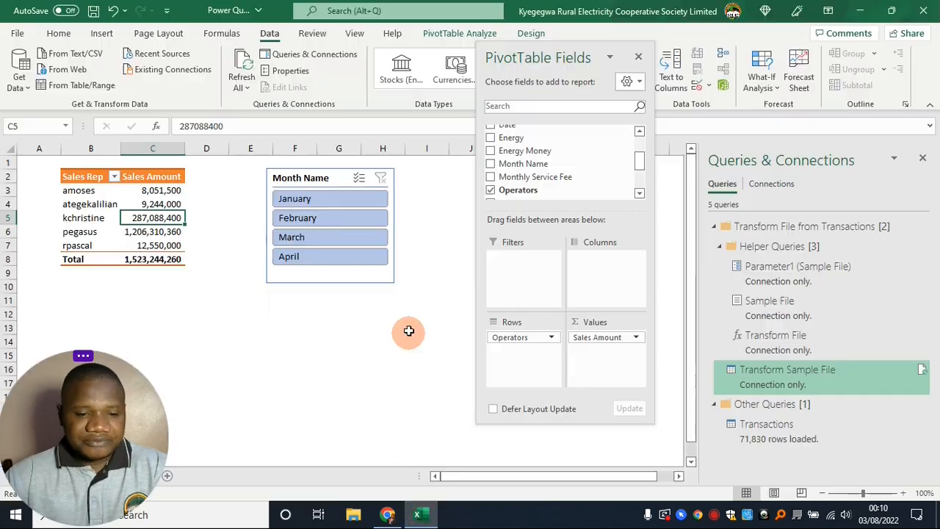
Back in Excel, refresh all data to bring in the May transactions and enlarge the Month Name slicer to fit every month.
drag(564, 53, 575, 92)
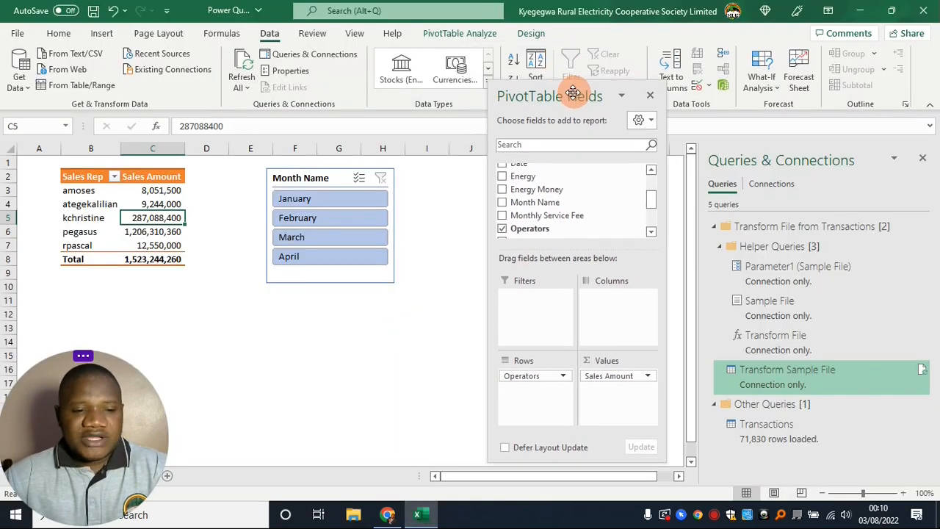
click(244, 82)
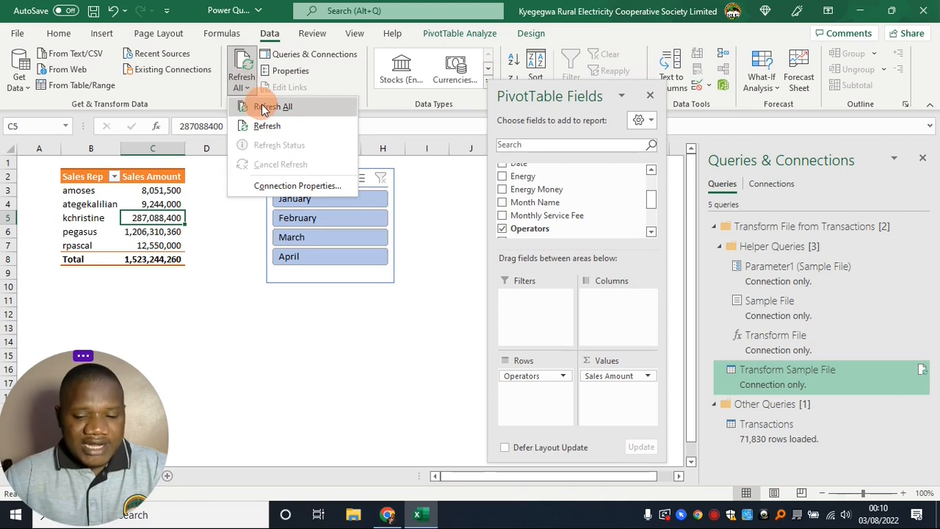
click(262, 107)
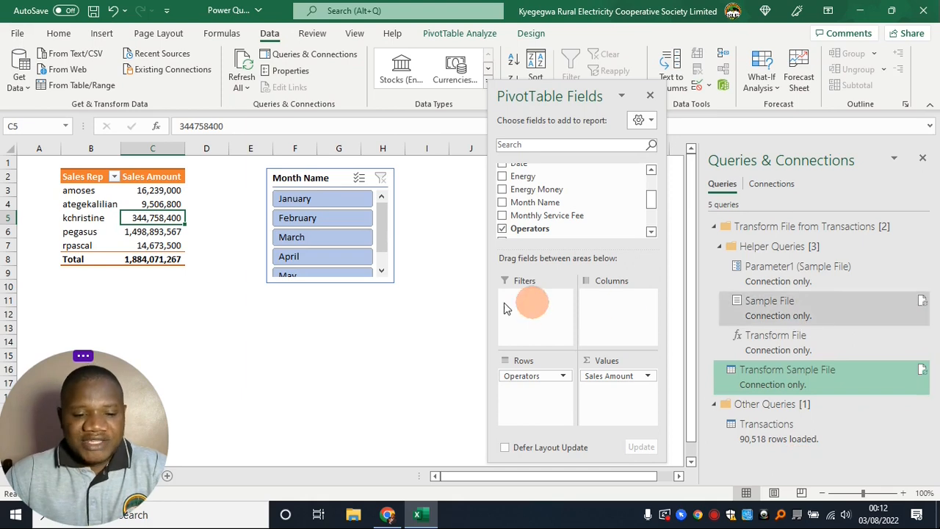
click(606, 396)
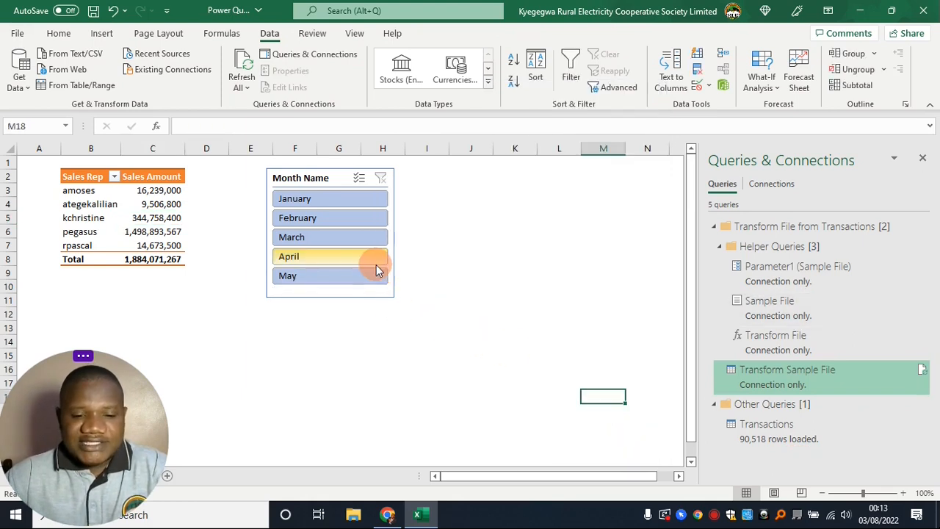